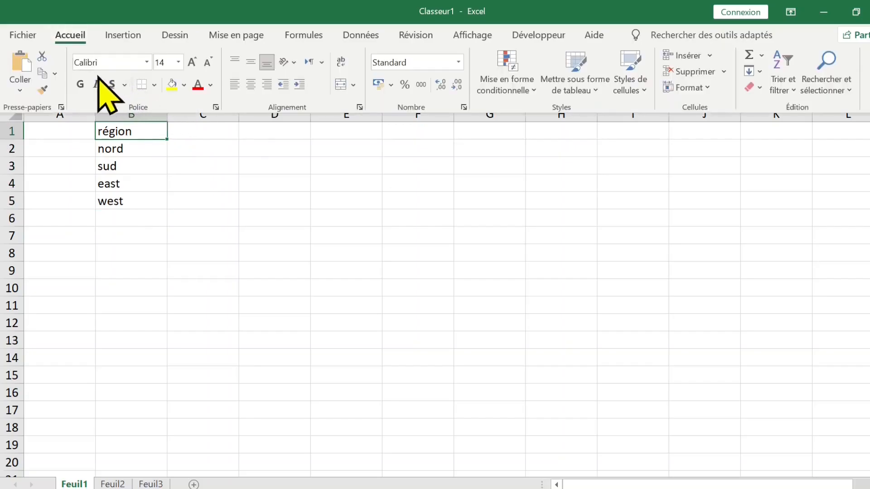
Make the région header in B1 bold.
left_click(79, 83)
left_click(136, 149)
left_click(136, 169)
left_click(135, 184)
left_click(133, 203)
Enter the column header valeur in C1.
left_click(204, 131)
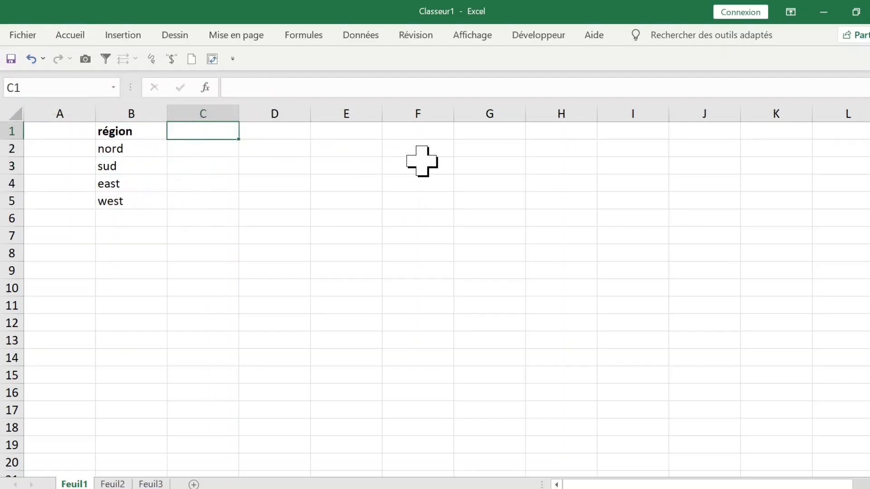
type("valeur")
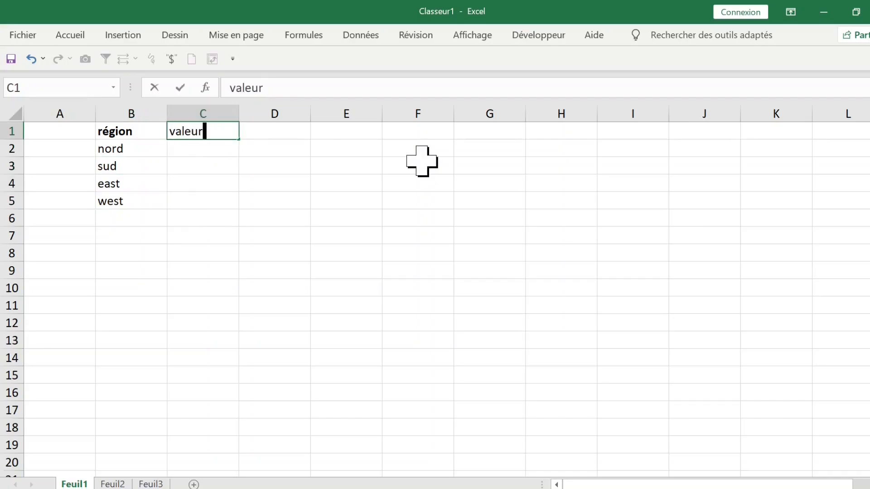
key("Return")
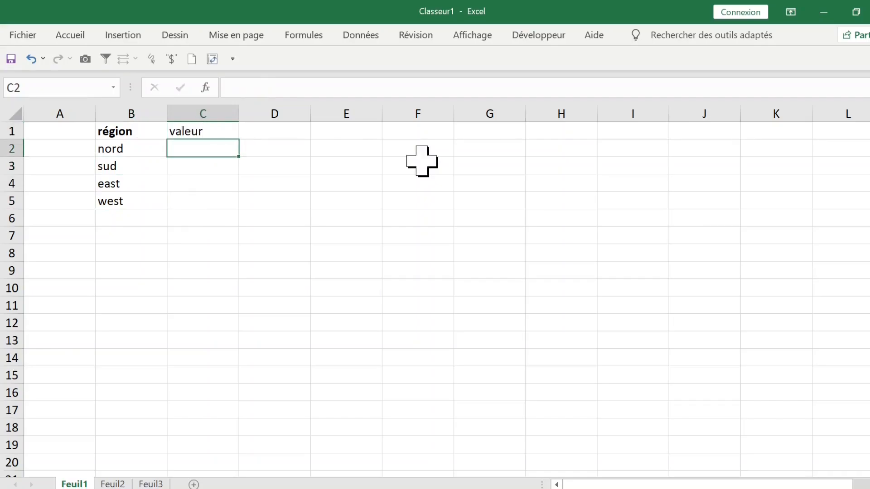
Enter the random-number formula =ALEA.ENTRE.BORNES(10;1000) in C2.
left_click_drag(194, 151, 201, 195)
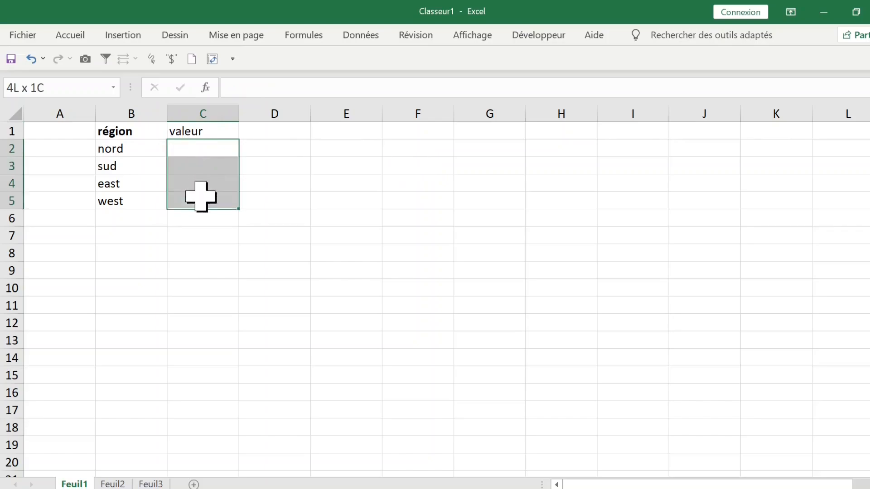
type("=alea")
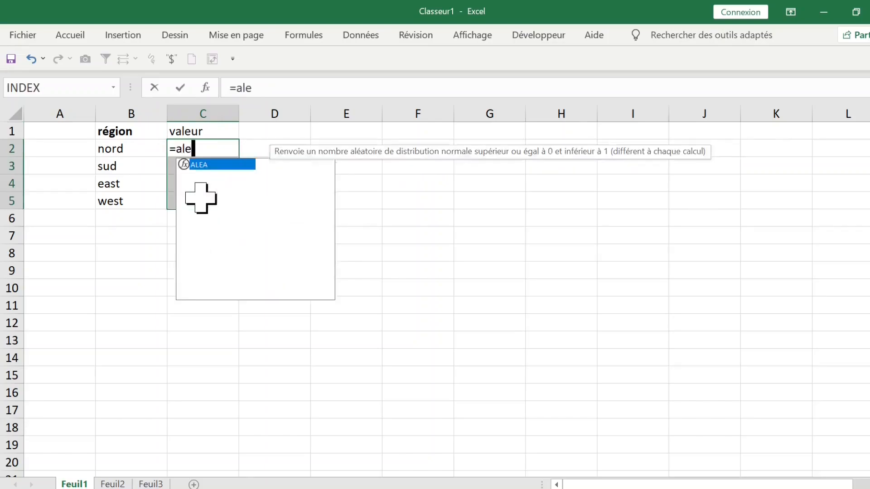
left_click(214, 183)
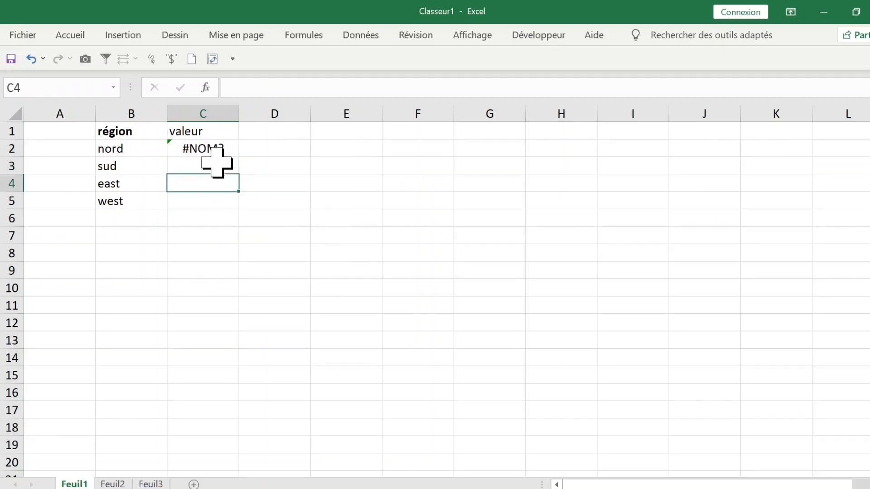
left_click(218, 149)
left_click(278, 84)
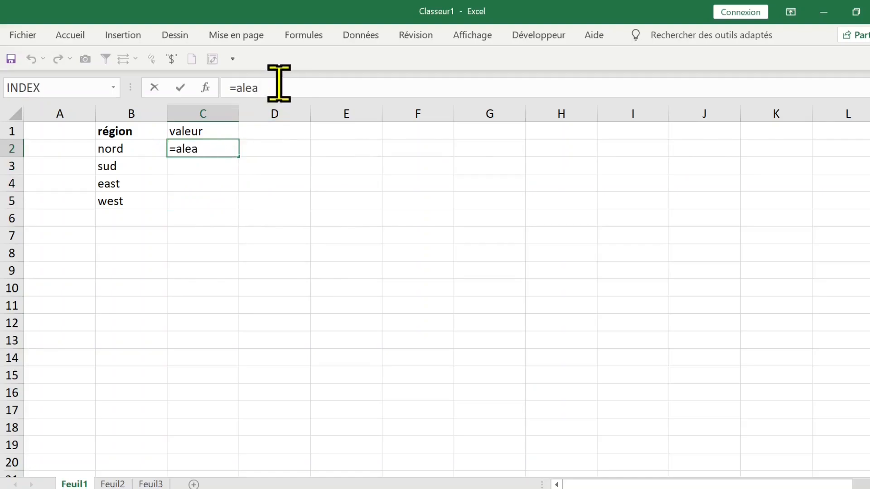
type(".")
key("Tab")
type("10")
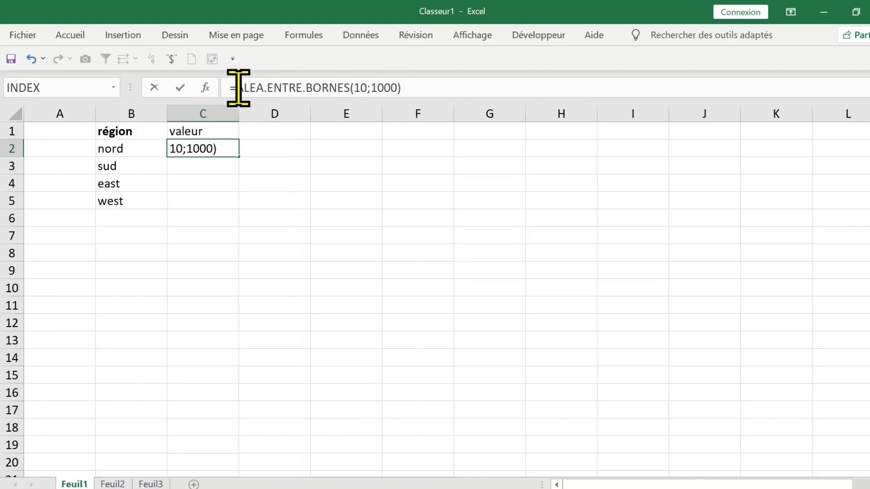
left_click_drag(239, 87, 442, 88)
left_click(438, 85)
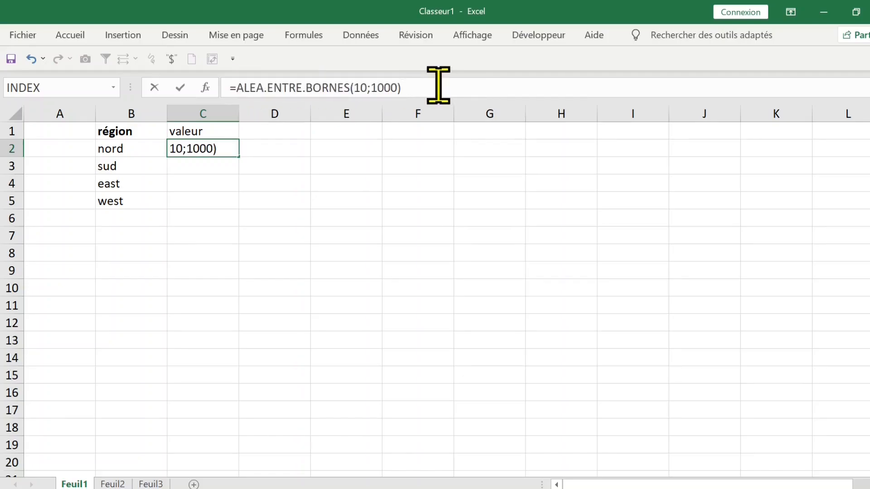
key("Return")
Fill the random-number formula from C2 down to C5.
left_click(218, 149)
left_click_drag(240, 160, 240, 208)
left_click(224, 274)
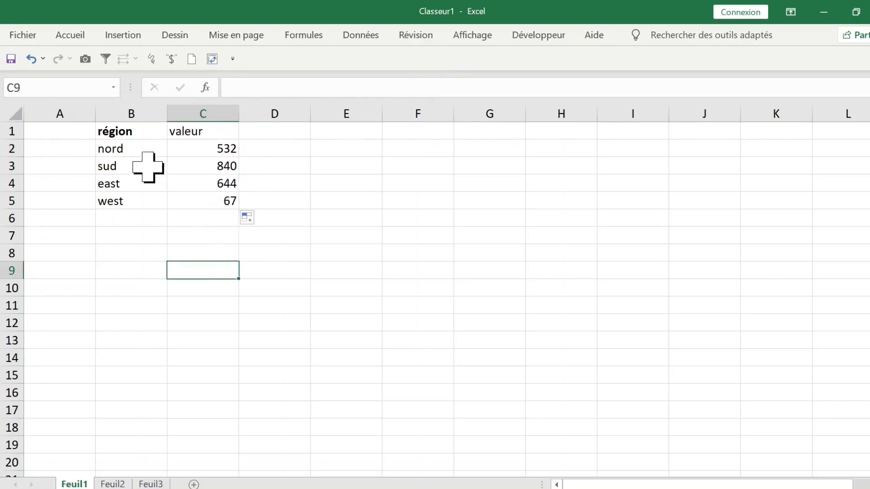
Enter the title recherchev in G1, beside the région and valeur data.
left_click_drag(128, 136, 198, 199)
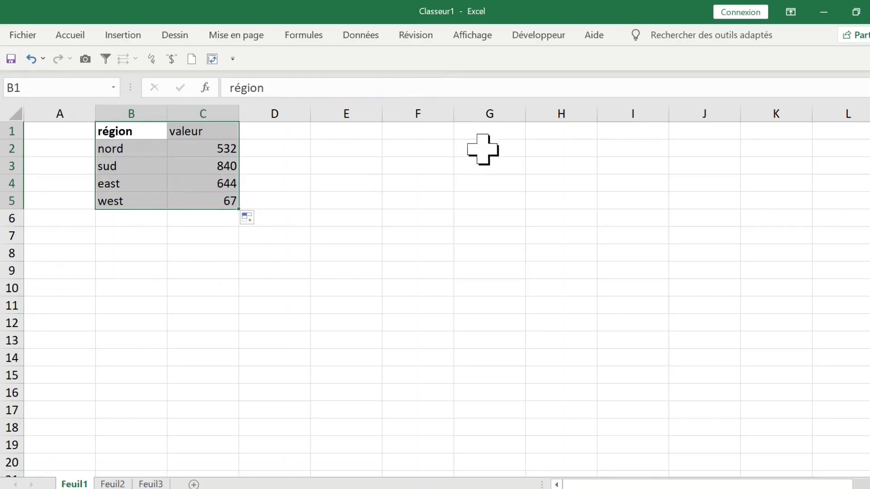
left_click(493, 131)
type("recherchev")
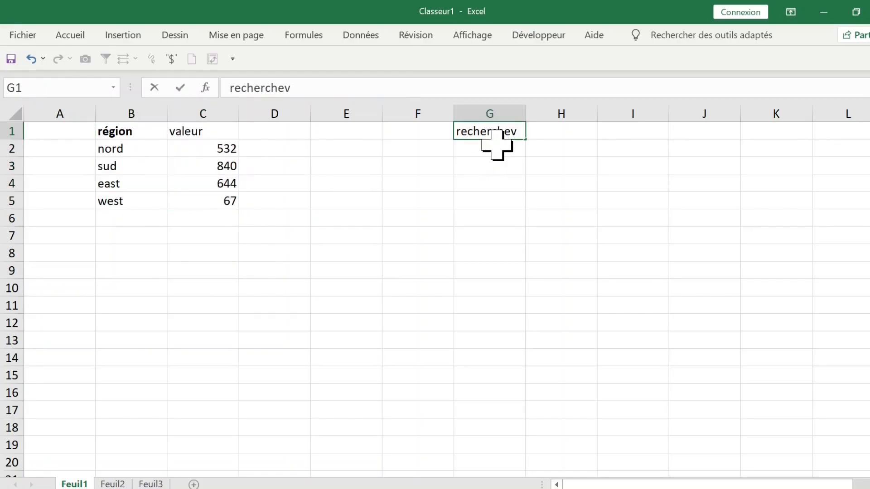
left_click(501, 184)
Label G3 région with a yellow entry cell in H3, and label G4 "la veleur ►".
left_click(507, 147)
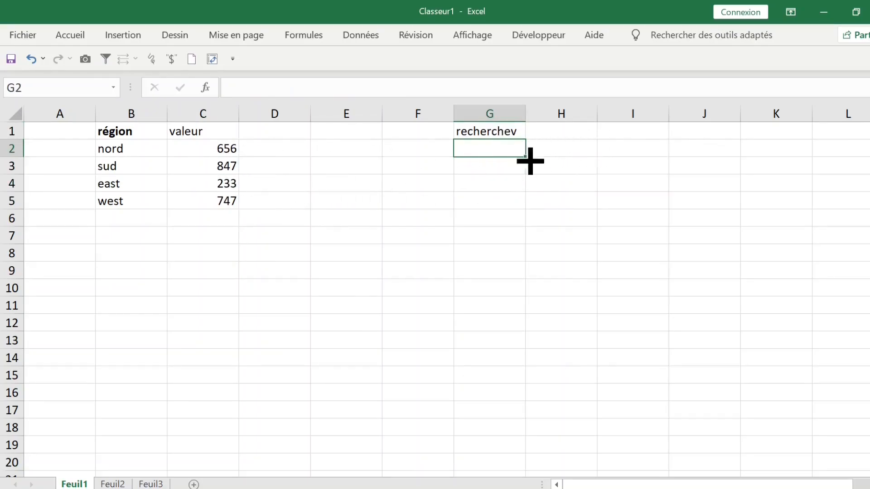
left_click(488, 167)
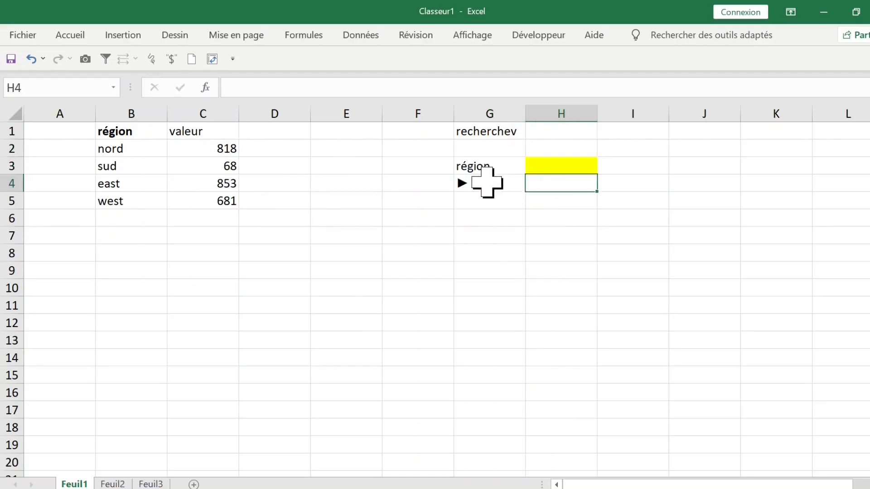
left_click(485, 180)
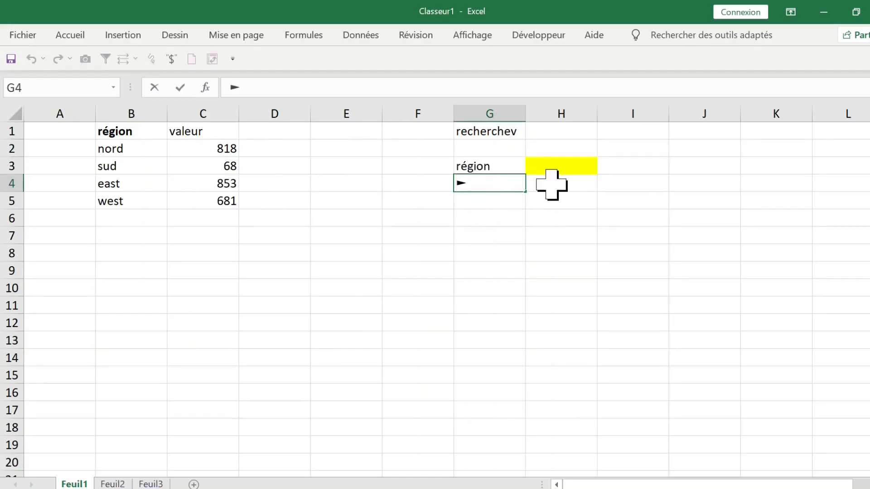
type("la veleur")
left_click(544, 269)
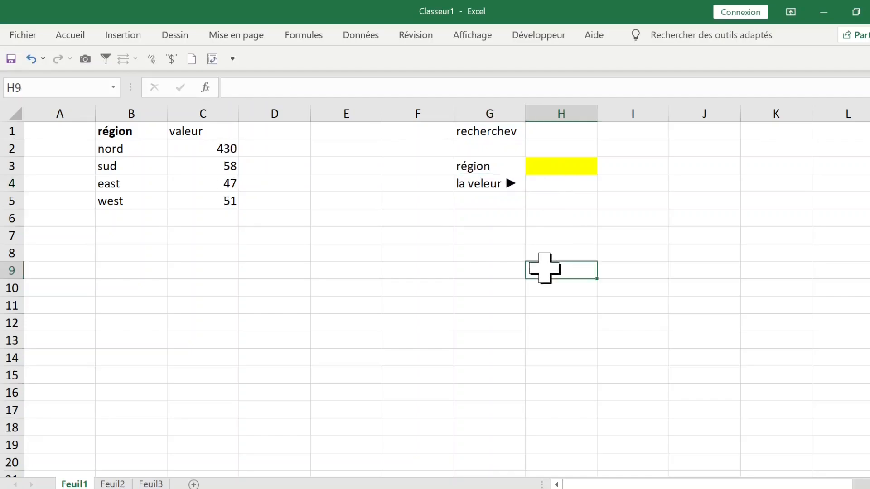
Inspect the formula in C2 and recalculate the sheet's random values.
left_click(562, 185)
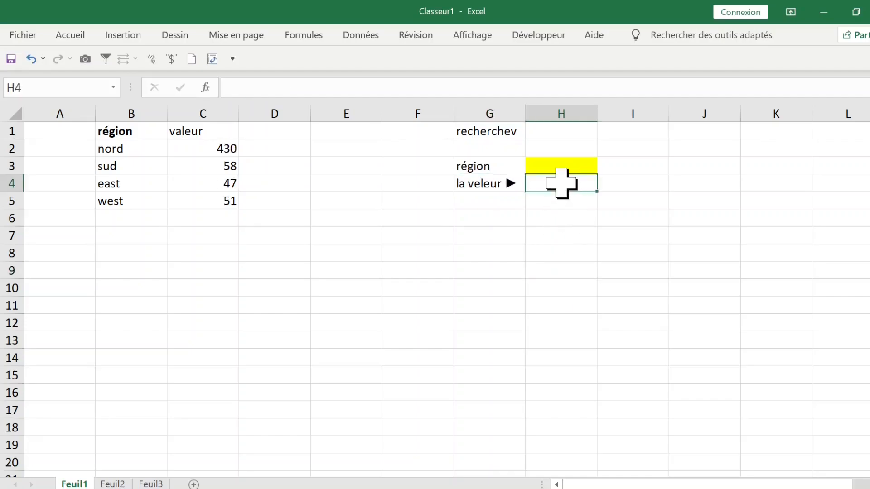
left_click(534, 168)
left_click(224, 150)
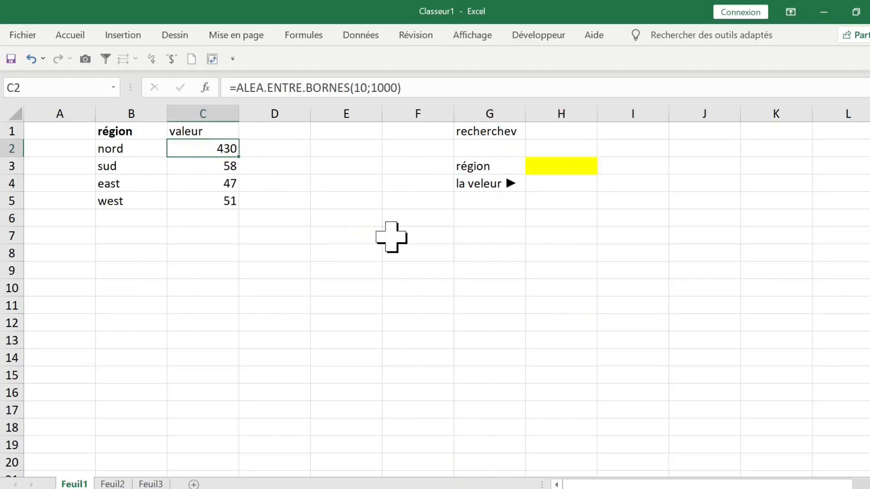
left_click(391, 237)
left_click(480, 234)
left_click(704, 149)
double_click(707, 150)
left_click(693, 205)
Replace the random formulas in C2:C5 with their values only, in the same cells.
left_click_drag(208, 150, 207, 201)
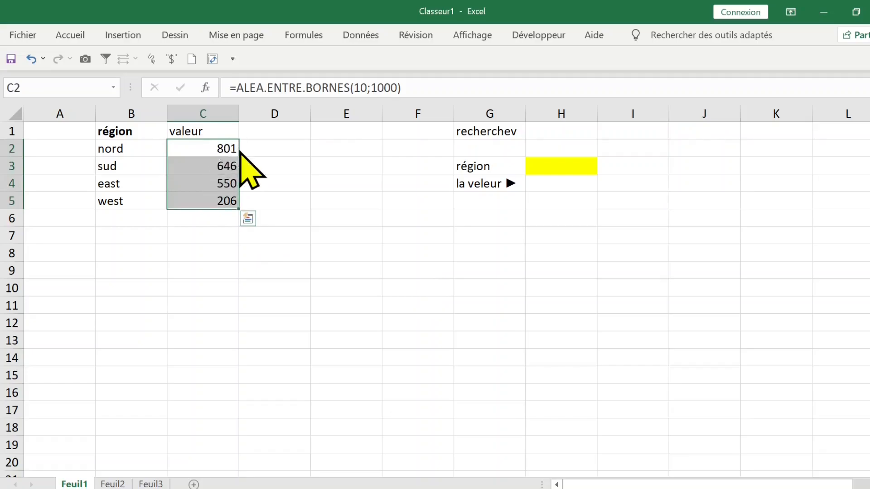
left_click_drag(239, 150, 216, 154)
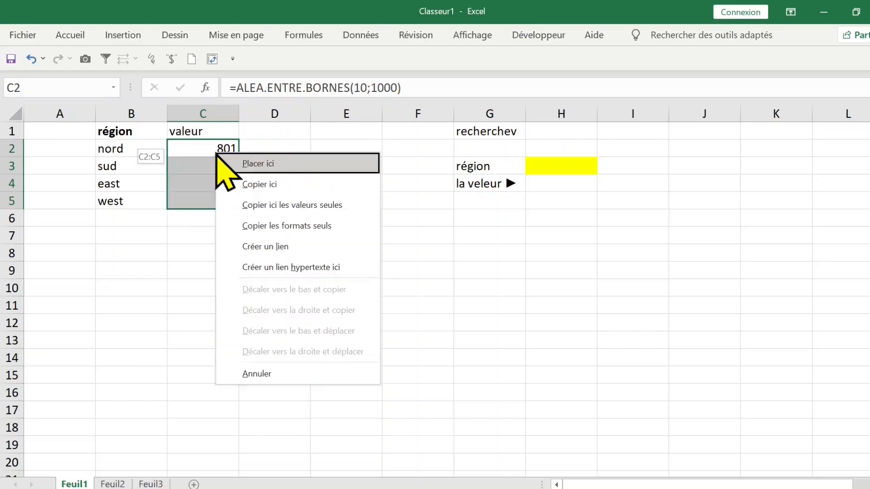
left_click(281, 205)
left_click(223, 288)
left_click(220, 167)
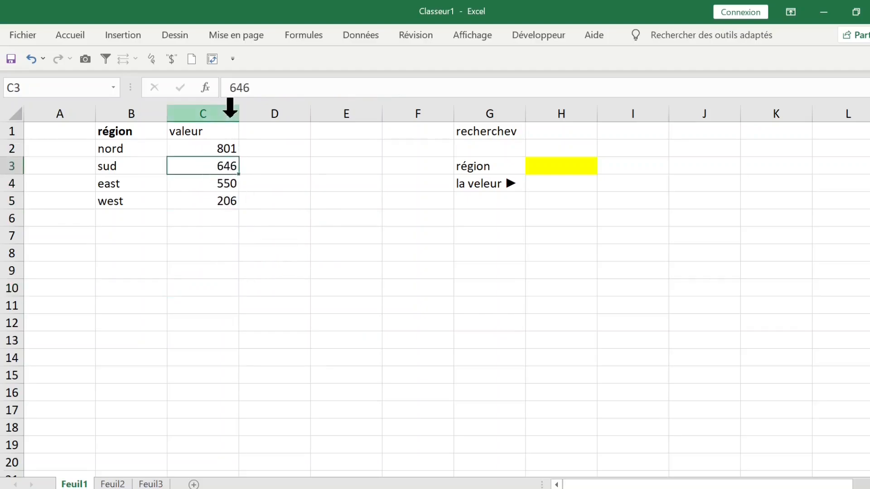
Autofit the widths of columns C and B to their contents.
left_click(230, 108)
double_click(239, 113)
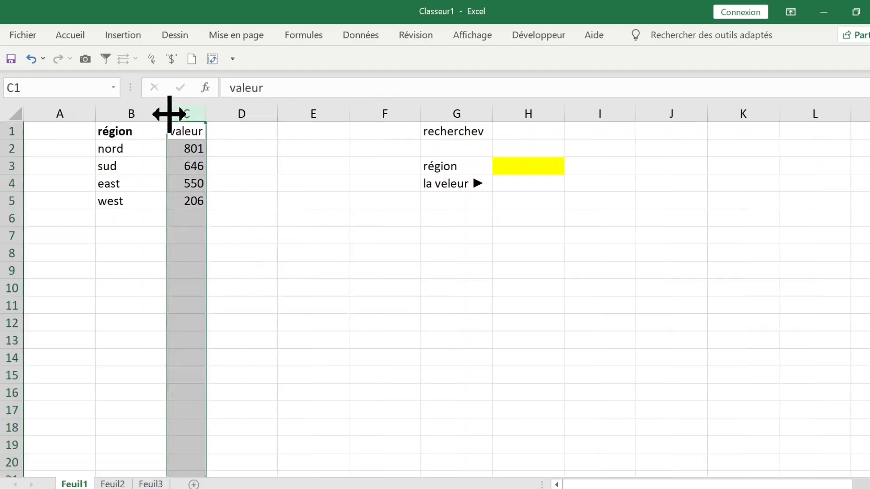
double_click(168, 113)
Format B1:C5 as a table with headers, using a green medium table style.
left_click_drag(121, 132, 153, 198)
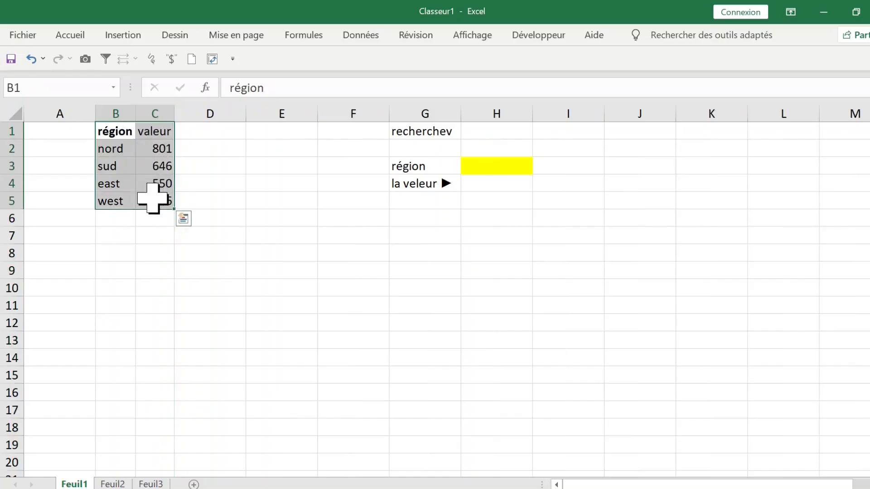
left_click(81, 39)
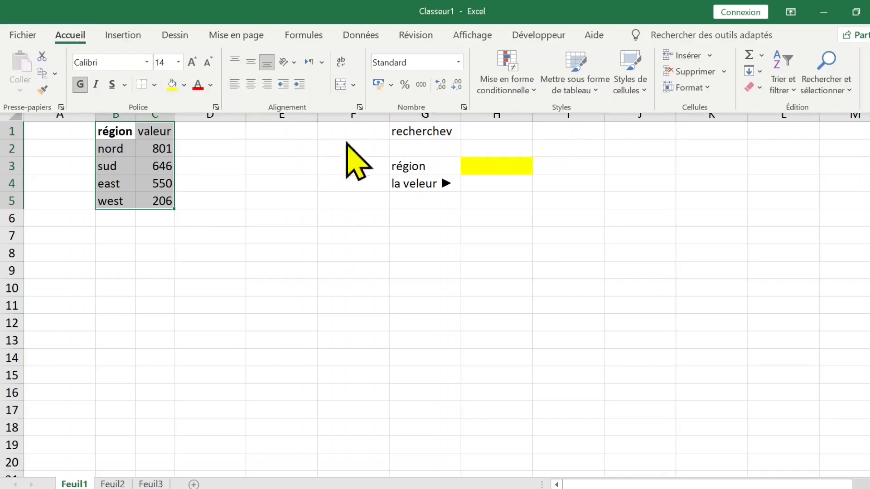
left_click(597, 93)
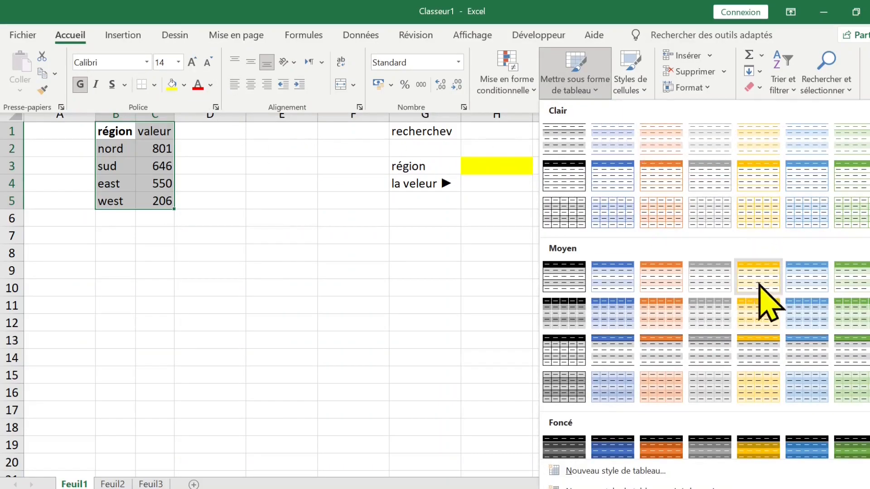
left_click(863, 283)
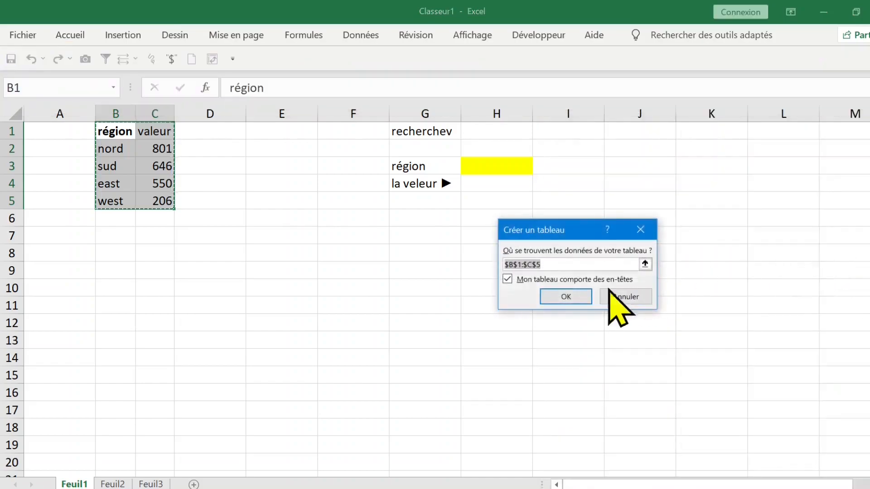
left_click(566, 297)
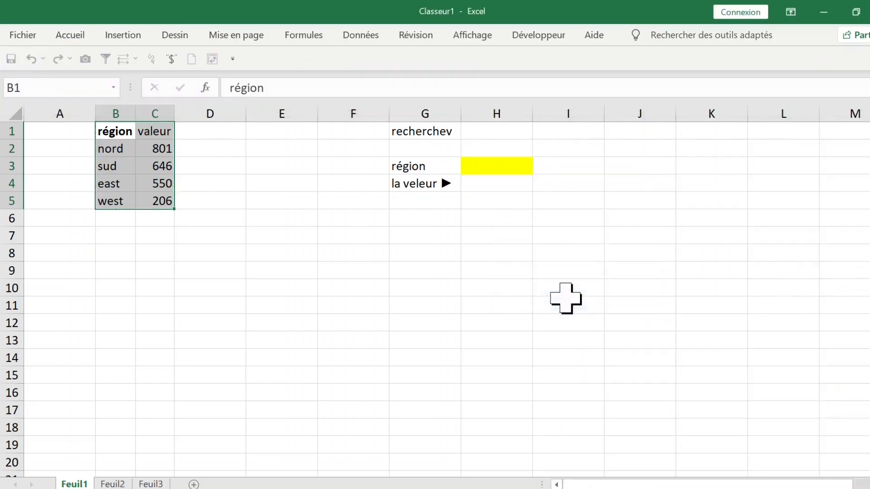
Autofit columns B and C again so the new table's headers fit beside their filter arrows.
left_click(240, 273)
double_click(196, 111)
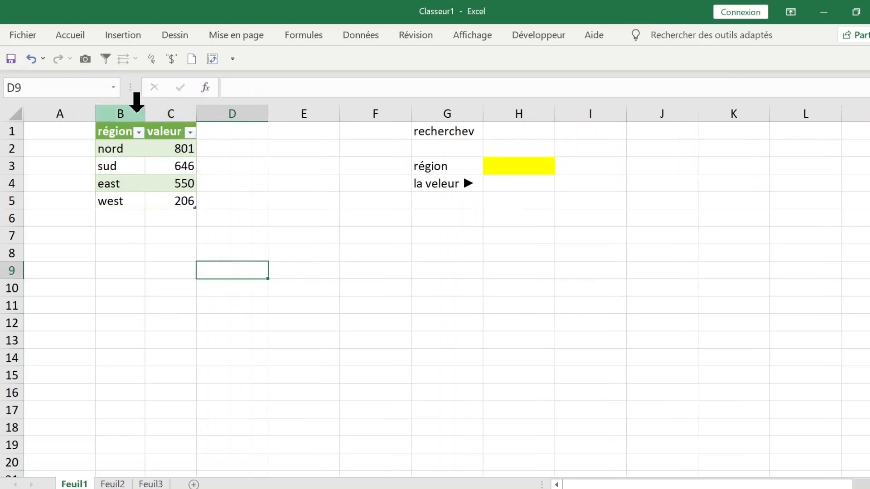
double_click(142, 111)
Correct the spelling of the label in G4 to "la valeur ►".
left_click(537, 166)
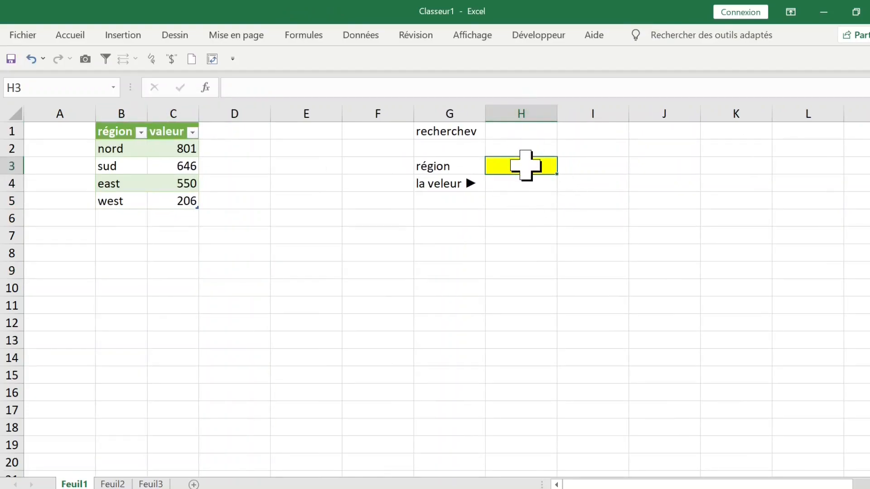
left_click(525, 182)
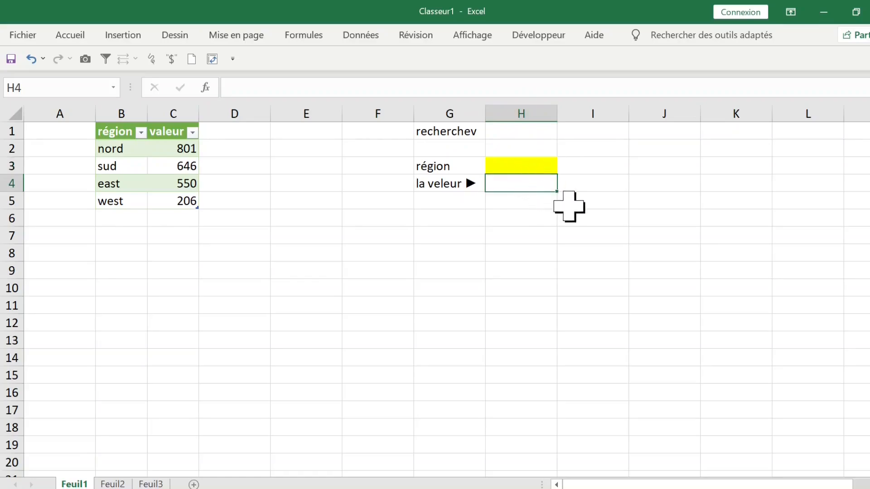
left_click(453, 182)
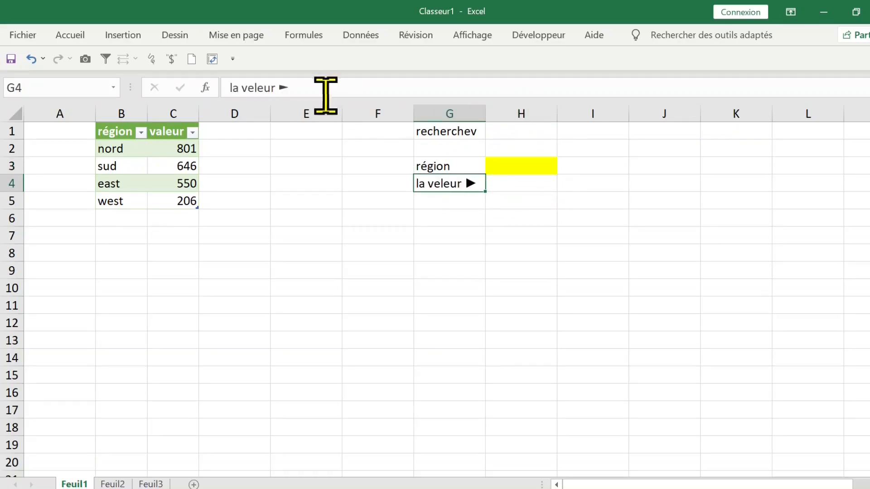
left_click(249, 88)
type("a")
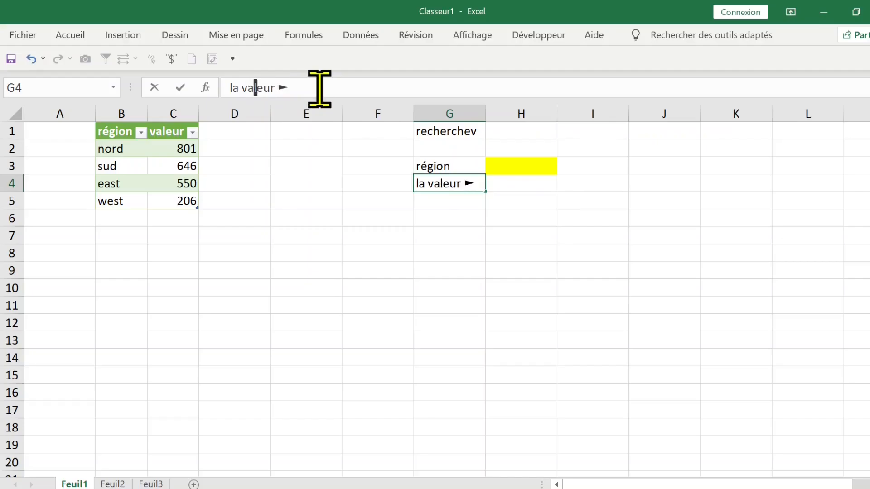
key("Return")
left_click(526, 170)
left_click(528, 185)
type("=rech")
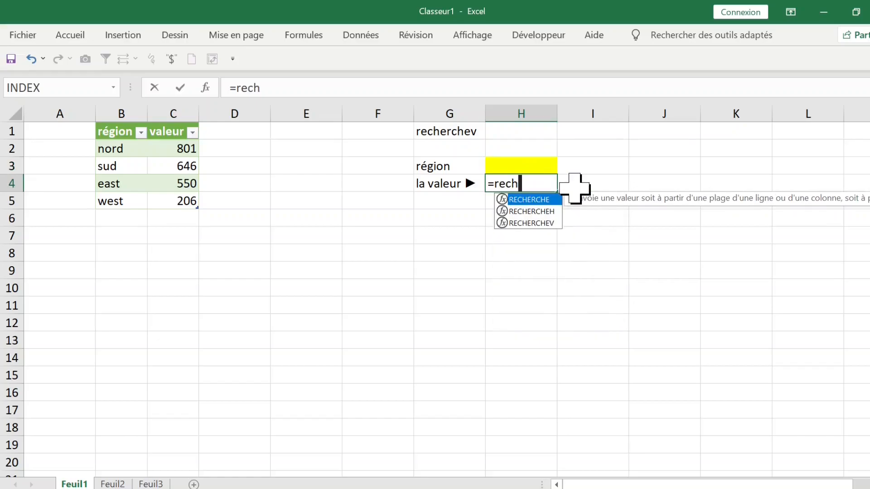
key("Escape")
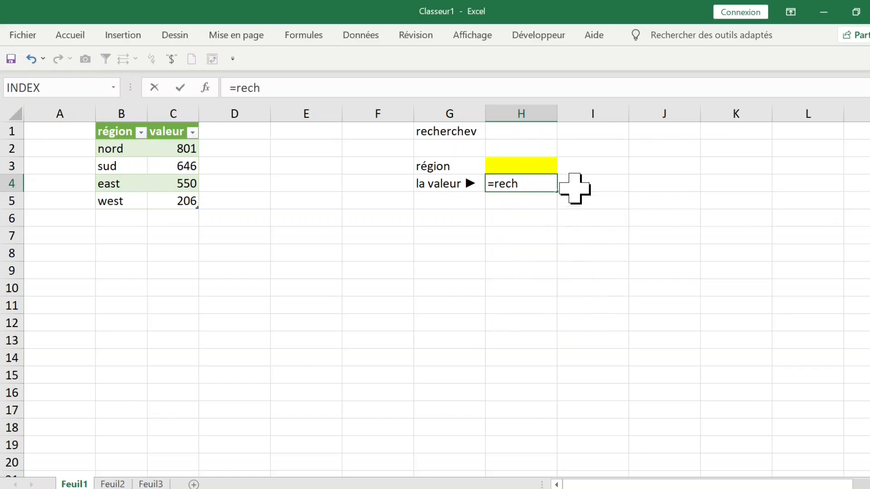
key("Escape")
left_click(538, 217)
left_click(511, 184)
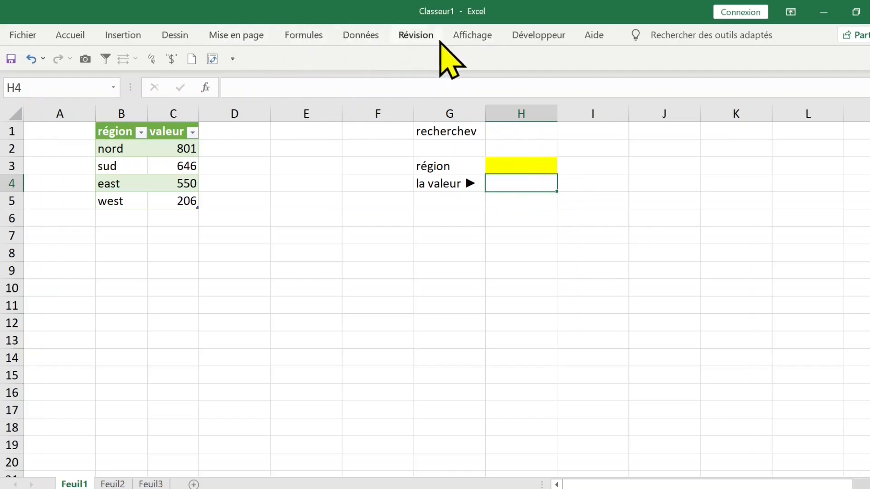
Insert the RECHERCHEV function in H4 with the yellow cell H3 as its lookup value.
left_click(302, 40)
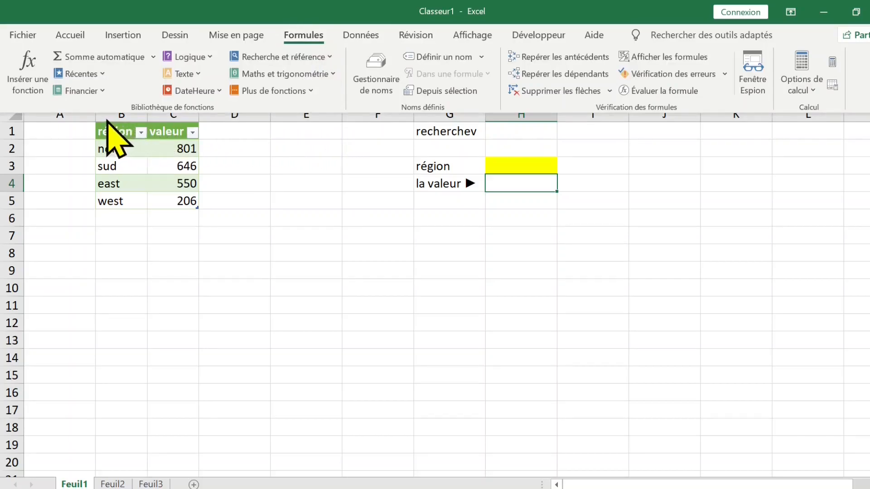
left_click(327, 58)
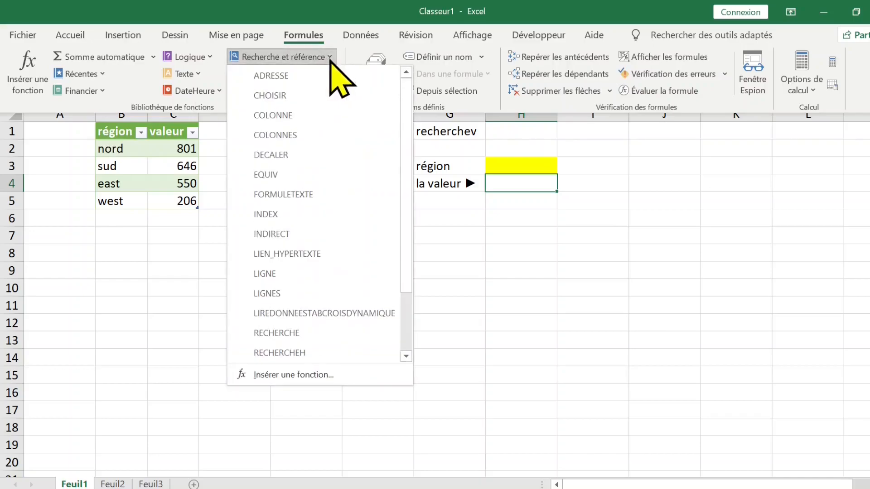
scroll(330, 175, "down", 1)
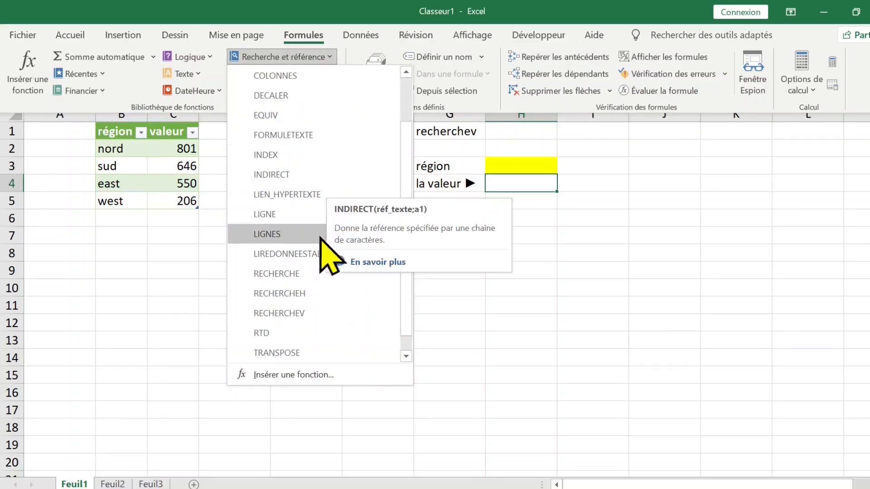
left_click(323, 315)
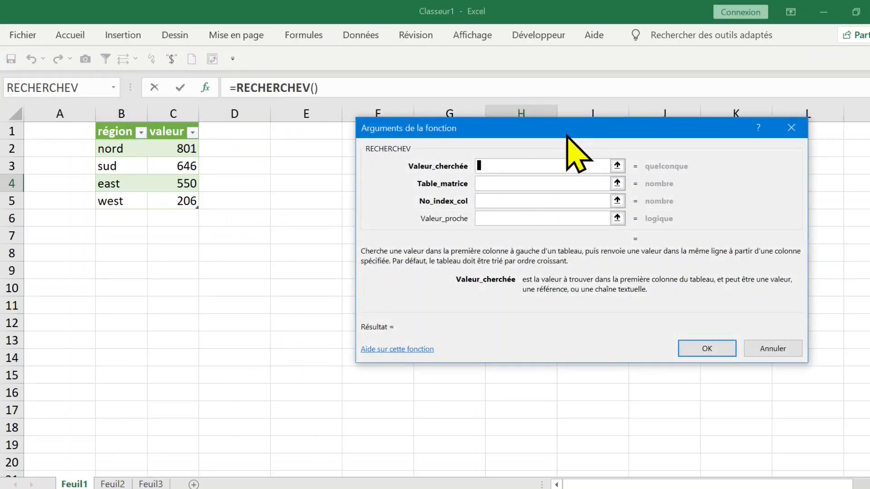
left_click_drag(567, 135, 779, 64)
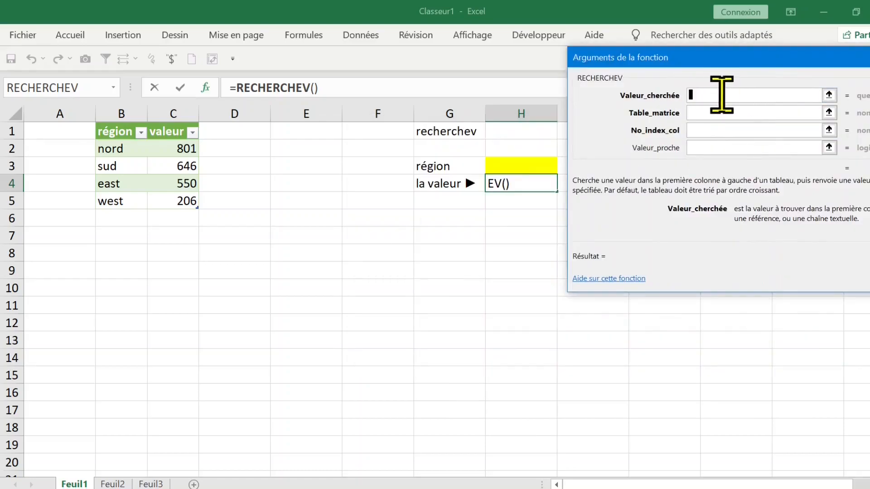
left_click(529, 164)
Complete the RECHERCHEV arguments with the whole table B1:C5, column index 2 and an exact match of 0.
left_click(704, 114)
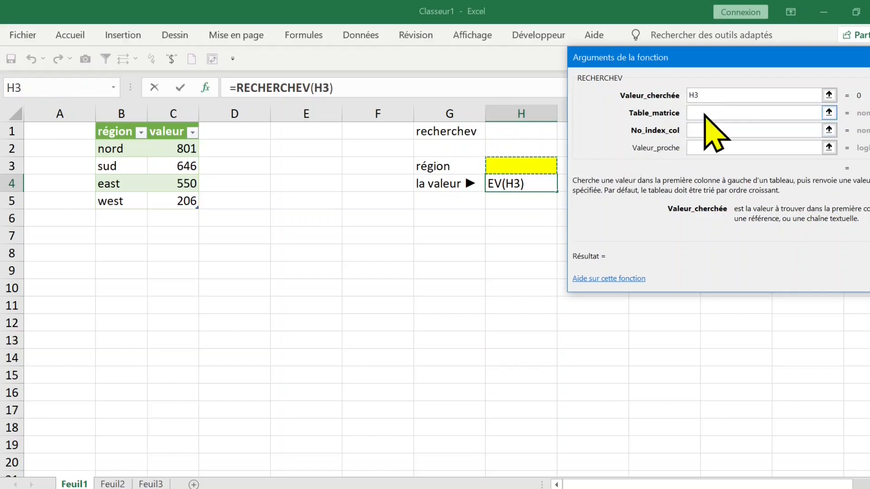
left_click(110, 134)
left_click_drag(111, 135, 175, 197)
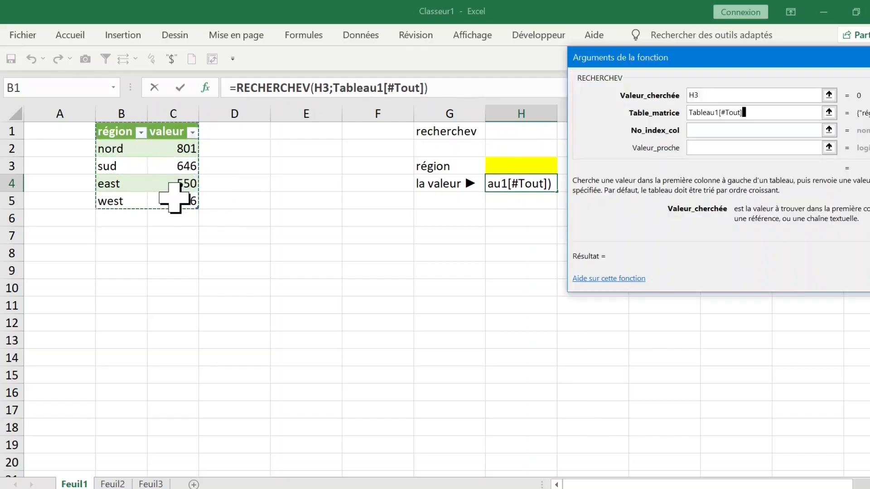
left_click(706, 131)
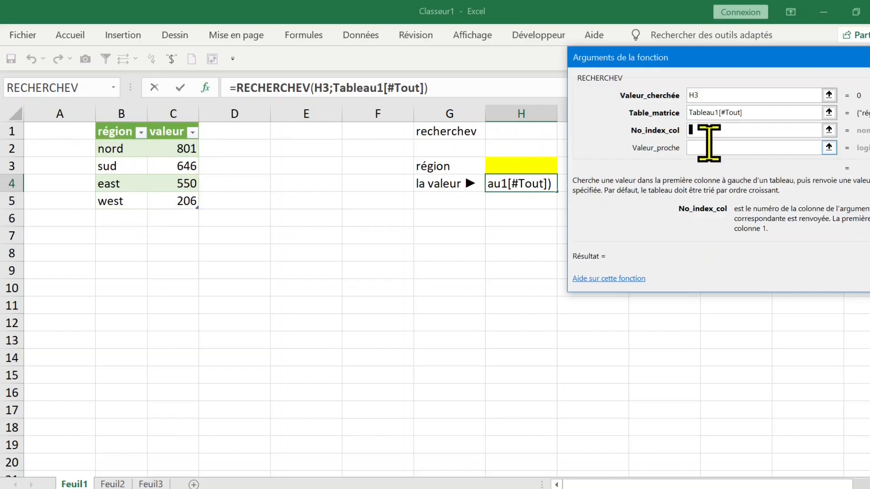
type("2")
left_click(702, 151)
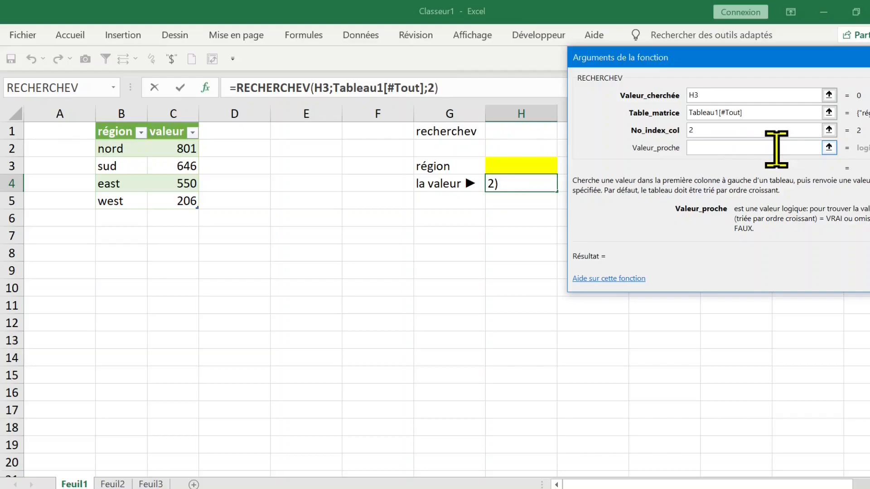
key("Return")
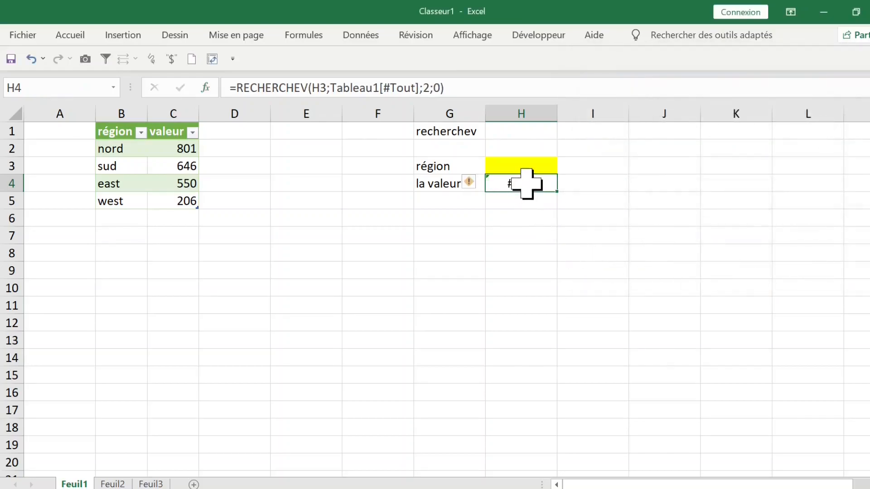
Test the lookup by entering "nord" in H3 and compare the result with the table's nord row.
left_click(525, 166)
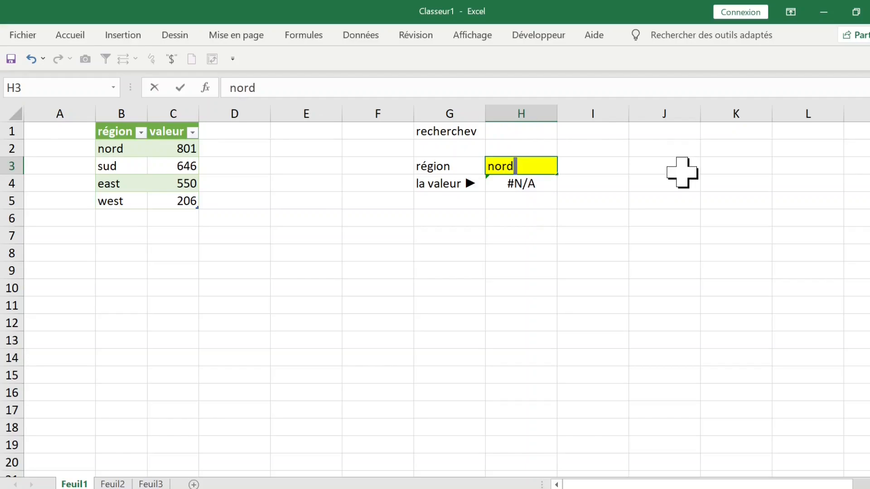
key("Return")
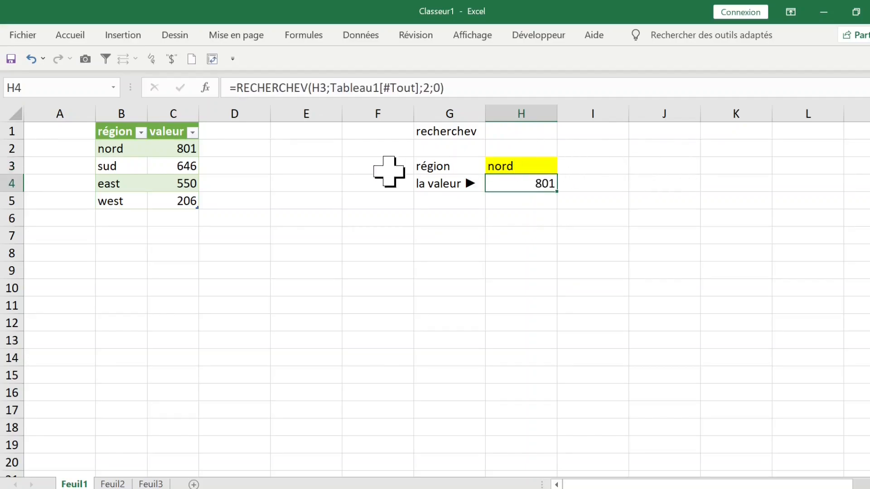
left_click(131, 152)
left_click(179, 147)
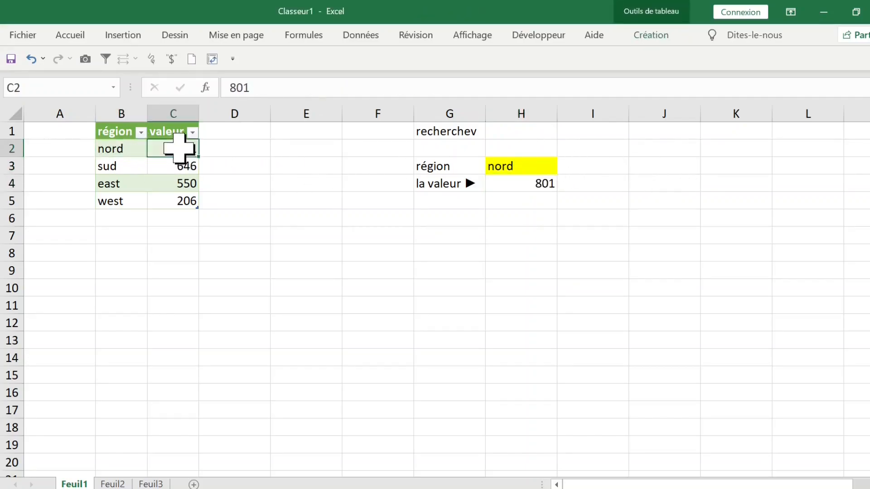
Test the lookup with the unlisted region "north" in H3, clear the cell and check the table's region names.
left_click(520, 166)
type("north")
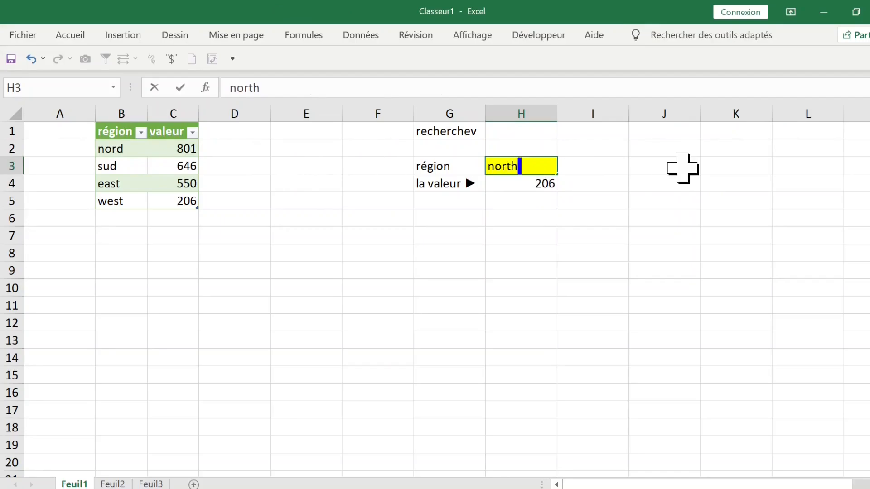
key("Down")
left_click(525, 168)
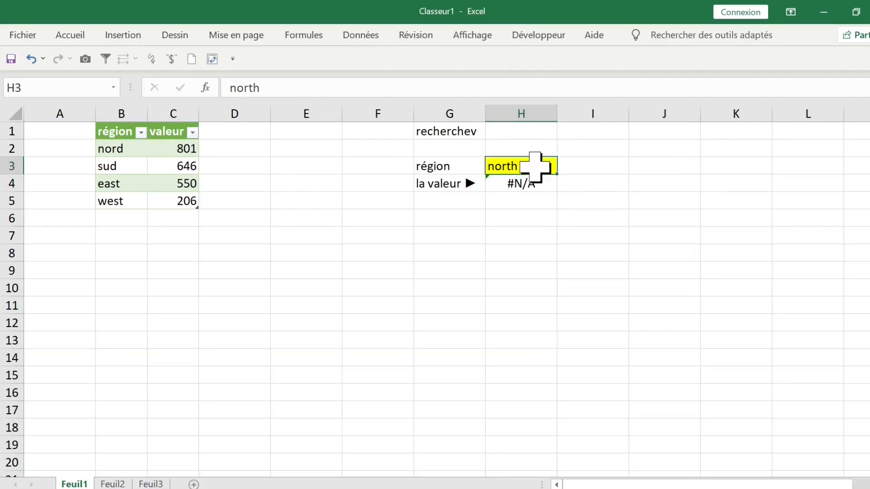
key("Delete")
left_click_drag(122, 147, 129, 213)
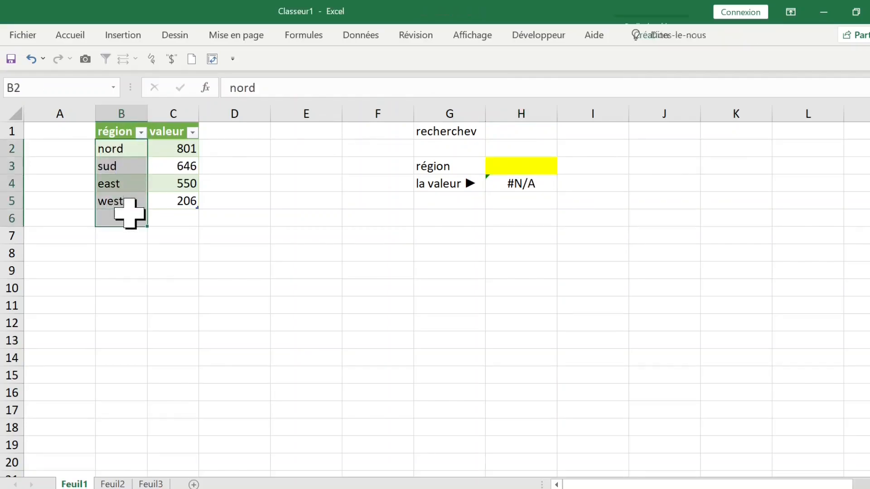
Copy the RECHERCHEV expression from H4's formula and remove it, leaving only the equals sign.
left_click(543, 184)
double_click(540, 181)
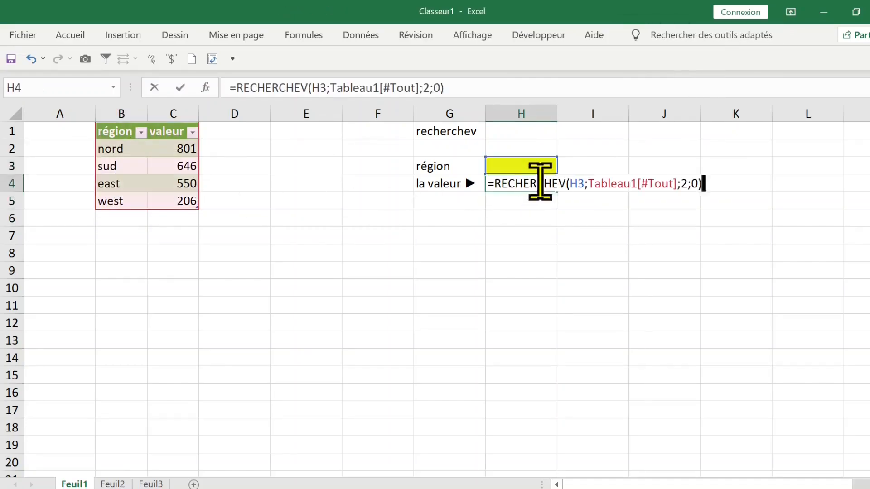
left_click_drag(495, 182, 739, 181)
key("ctrl+c")
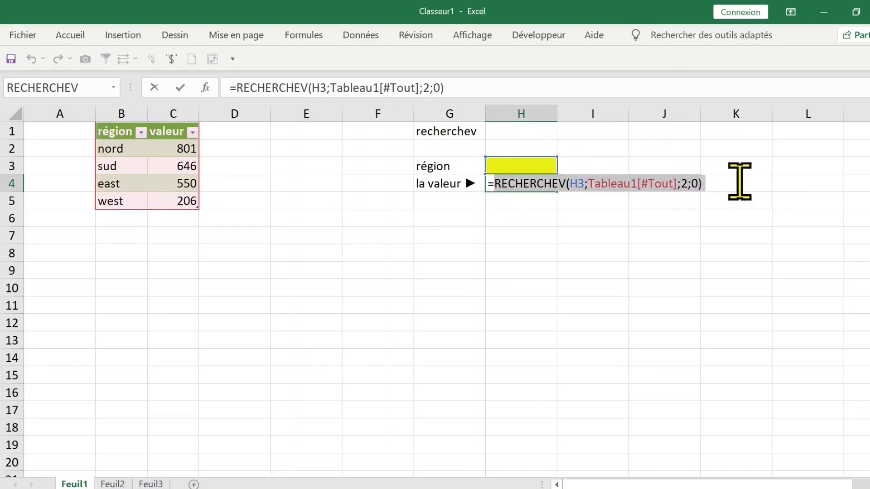
key("BackSpace")
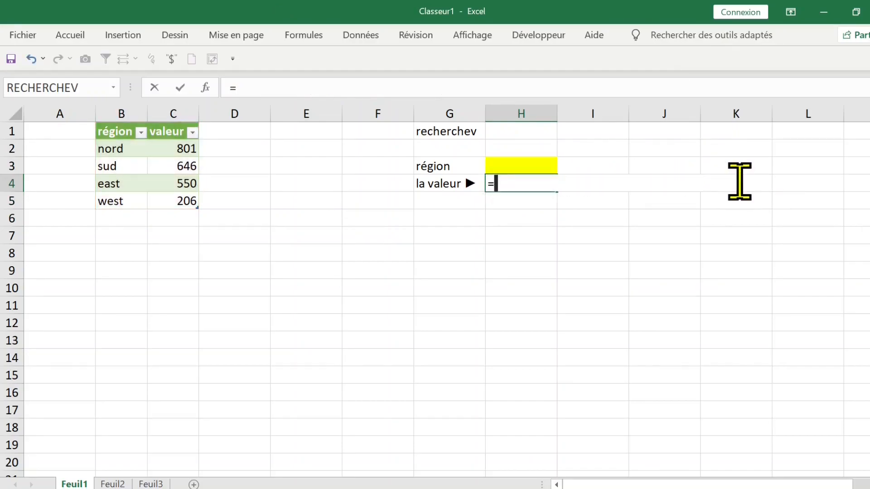
Build a SIERREUR formula in H4 with the copied RECHERCHEV expression as its value and "" as the value if error.
type("sie")
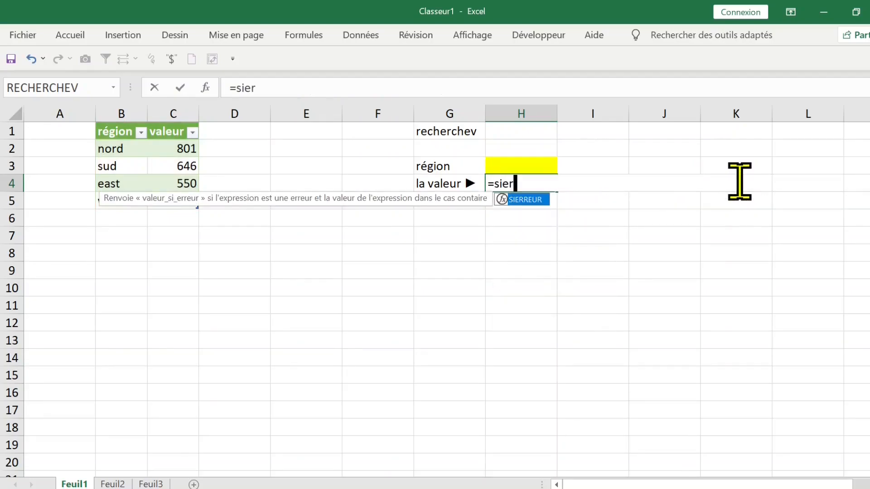
type("r")
key("Tab")
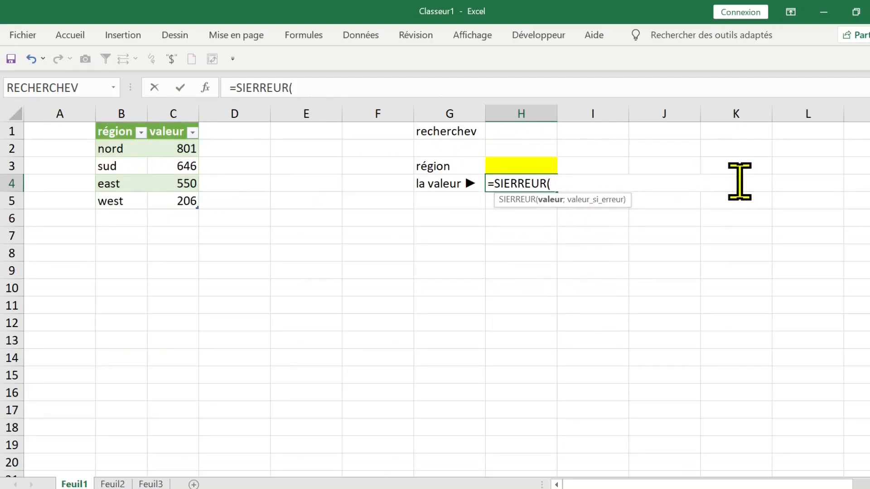
key("ctrl+a")
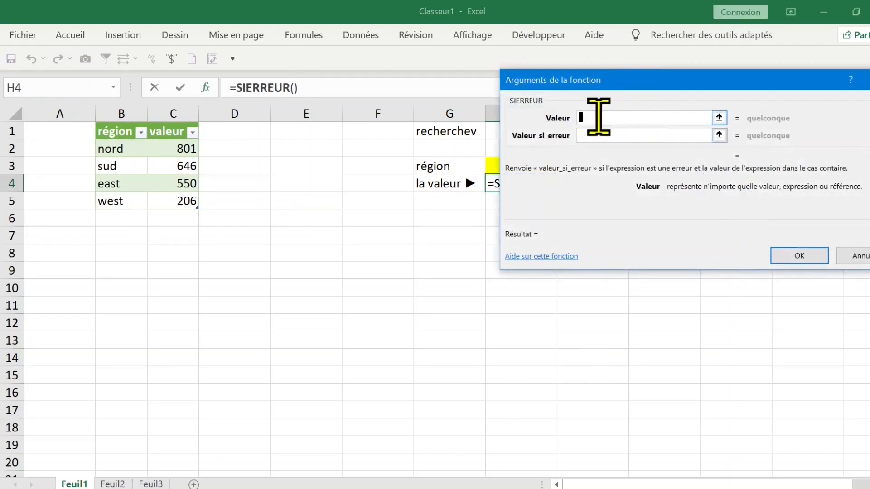
key("ctrl+v")
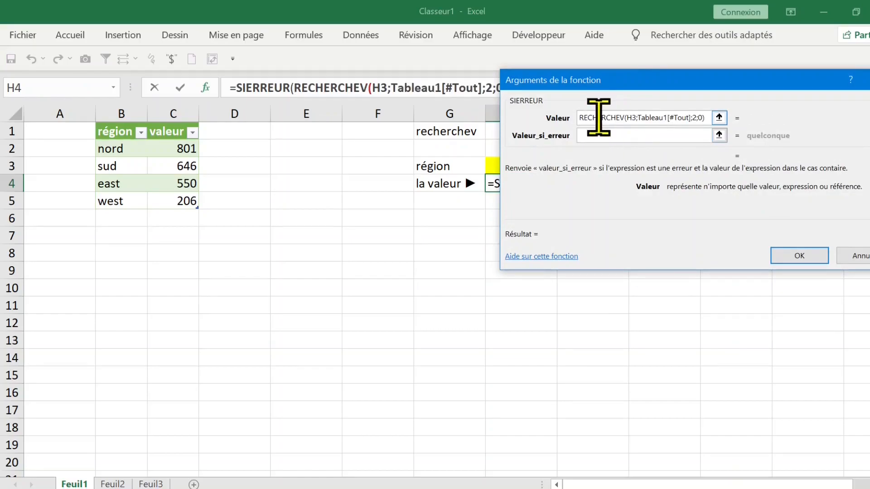
left_click(598, 135)
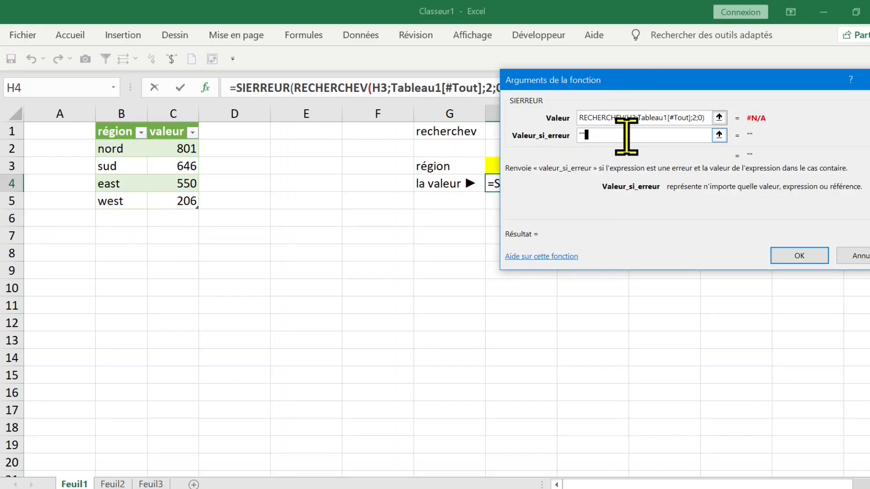
left_click(800, 256)
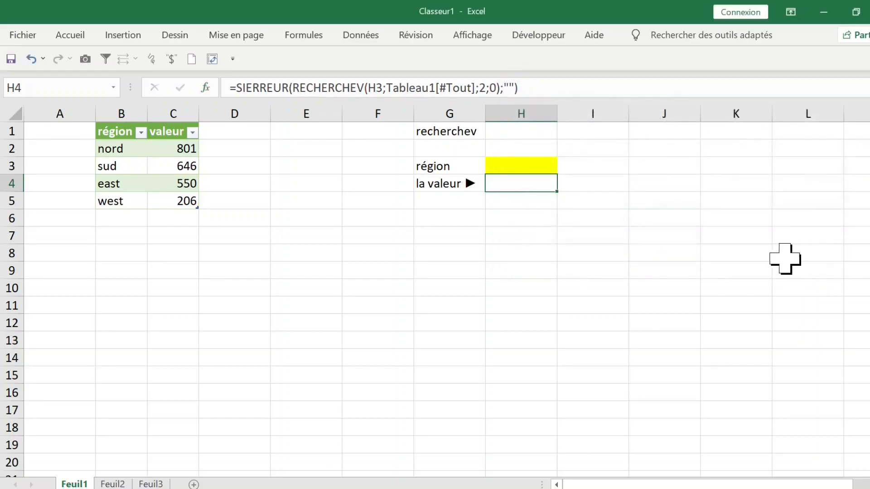
Check the formula in H4 and test it by entering the region "sud" in H3.
left_click(525, 218)
left_click(521, 183)
left_click(546, 164)
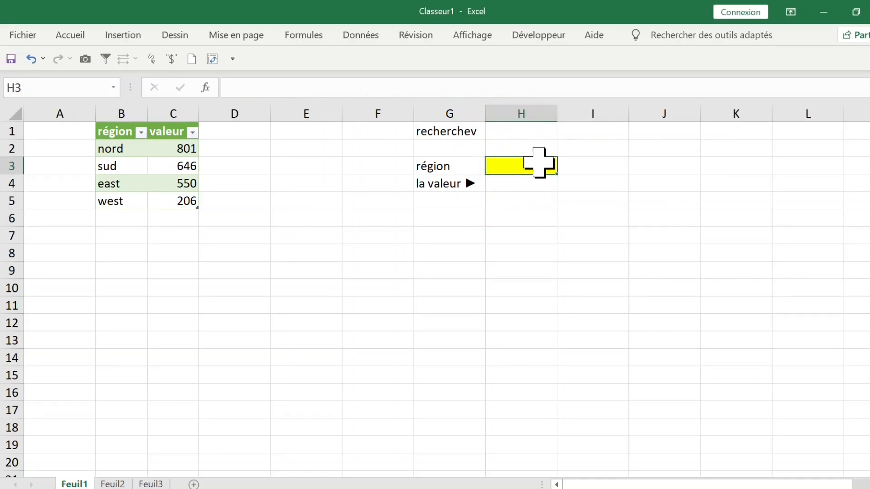
left_click(526, 182)
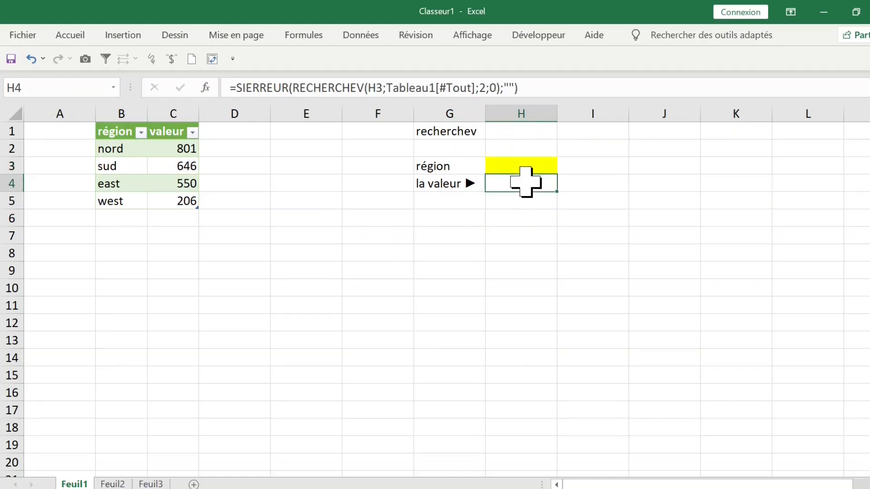
left_click(523, 168)
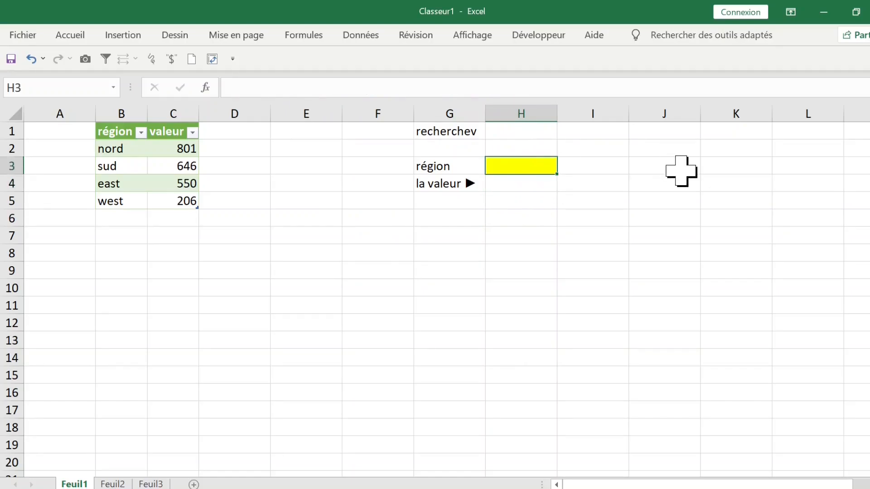
type("sud")
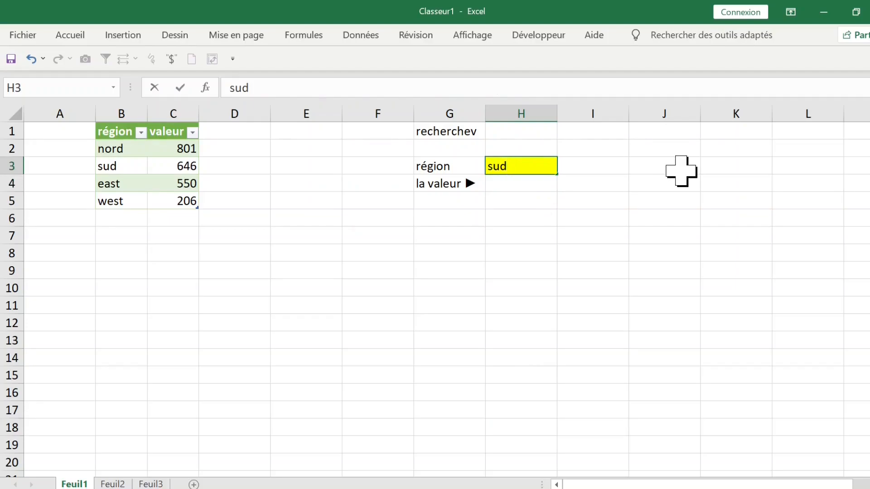
key("Return")
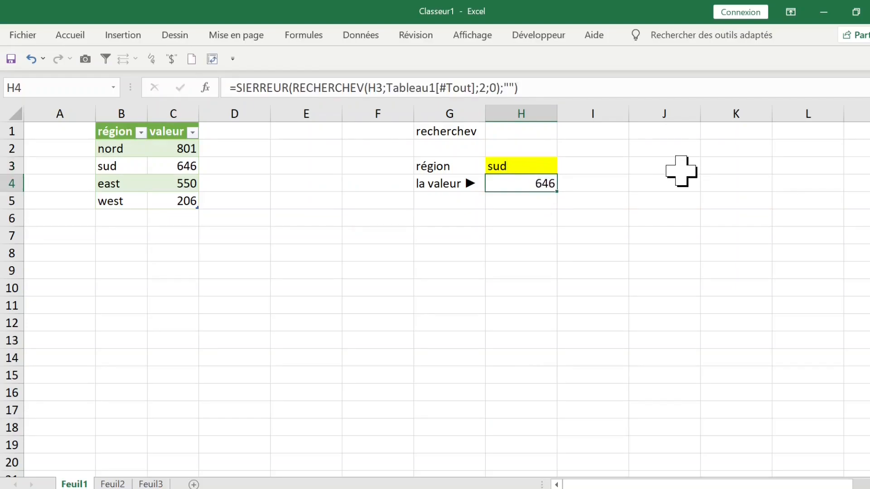
Rename the C1 header "valeur 1" and fill it across to E1 to add "valeur 2" and "valeur 3" columns.
left_click(182, 132)
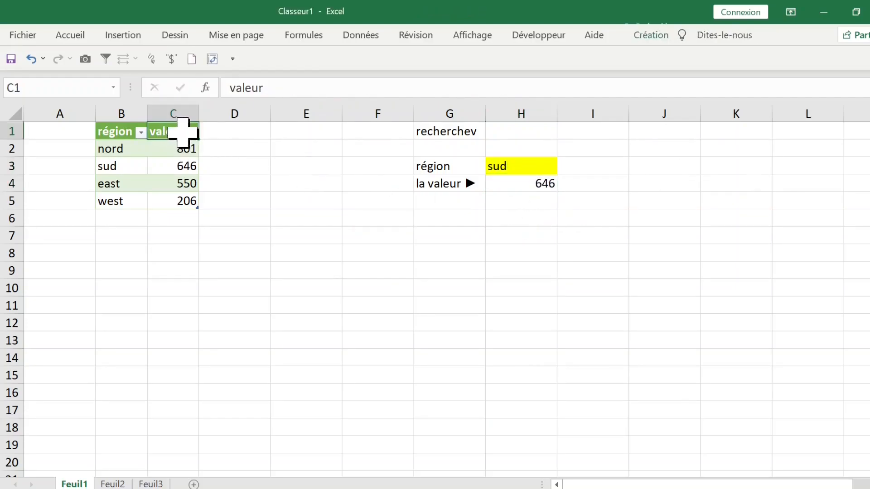
left_click(270, 88)
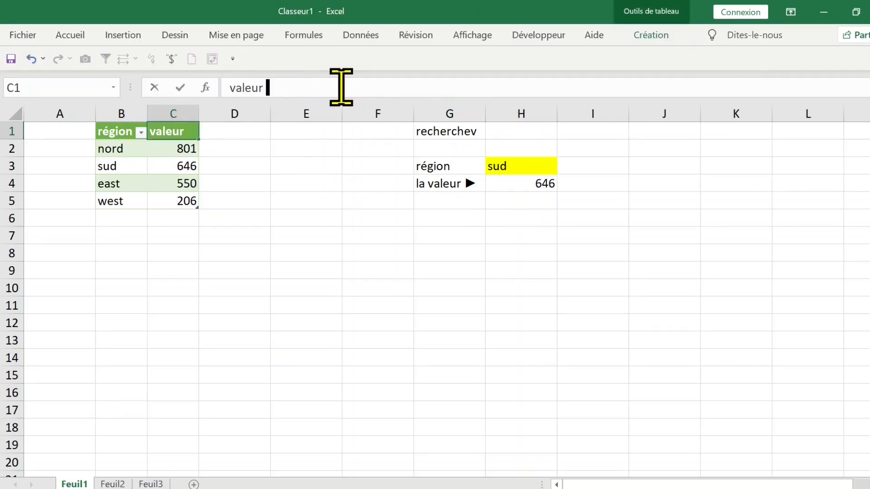
left_click(188, 166)
left_click(188, 132)
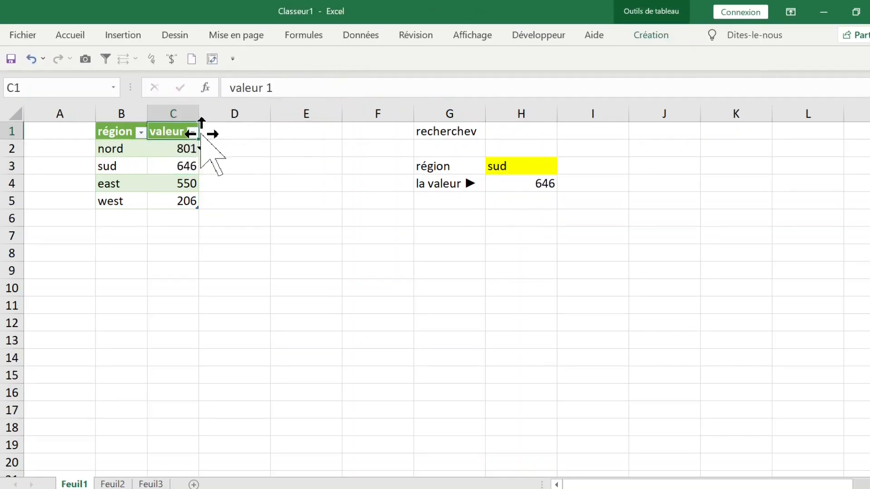
left_click_drag(200, 141, 318, 140)
Enter 1 for nord and 2 for sud in the "valeur 2" column.
left_click(247, 150)
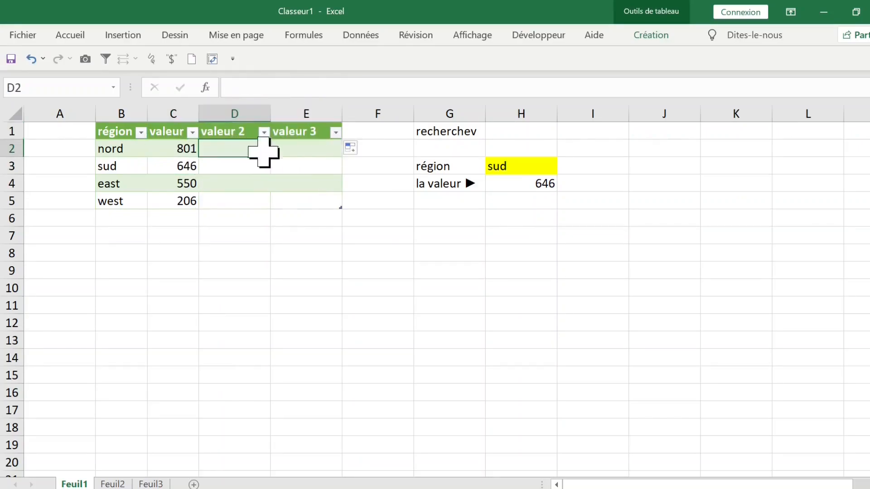
type("1")
key("Return")
type("2")
key("Return")
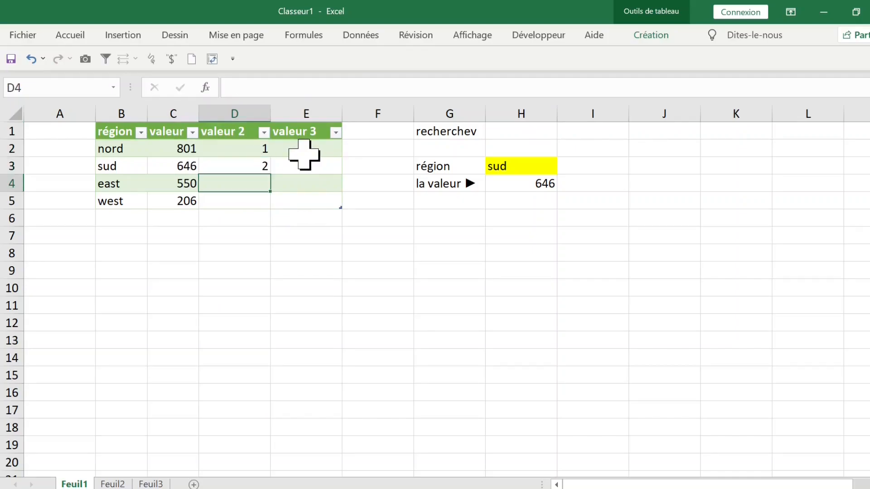
Enter 3 for east and 4 for west in the "valeur 2" column.
type("3")
key("Return")
type("4")
Fill the "valeur 3" column with 10 for nord, 20 for sud, 30 for east and 40 for west.
left_click(305, 153)
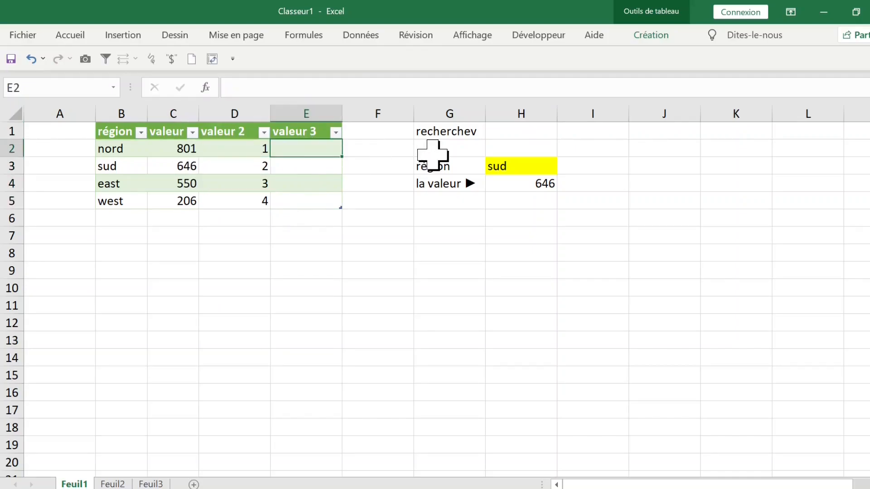
type("10")
key("Return")
type("20")
key("Return")
type("30")
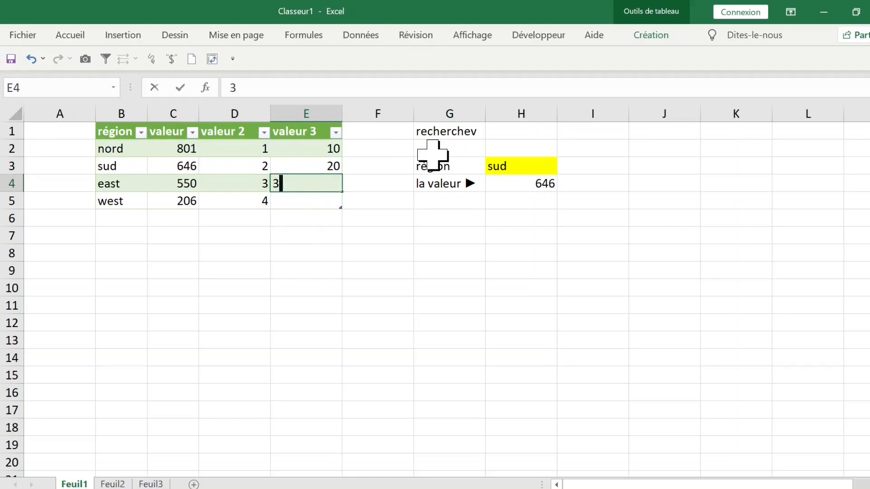
key("Return")
type("40")
left_click(521, 287)
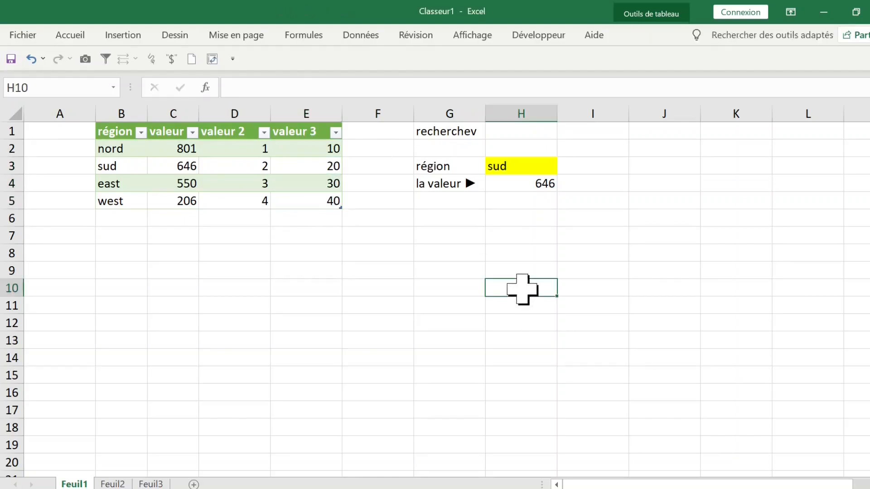
Add the number 1 to the G4 label so it reads "la valeur 1 ►".
left_click(453, 188)
left_click(553, 184)
left_click(464, 189)
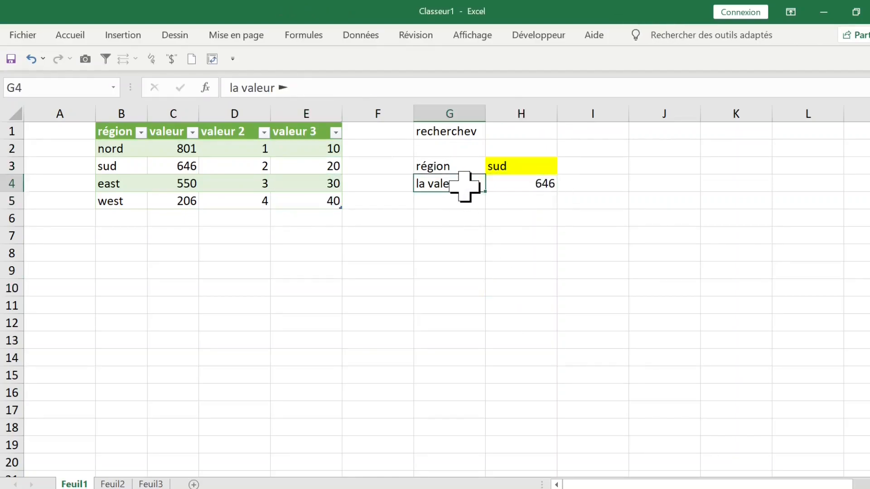
left_click(276, 87)
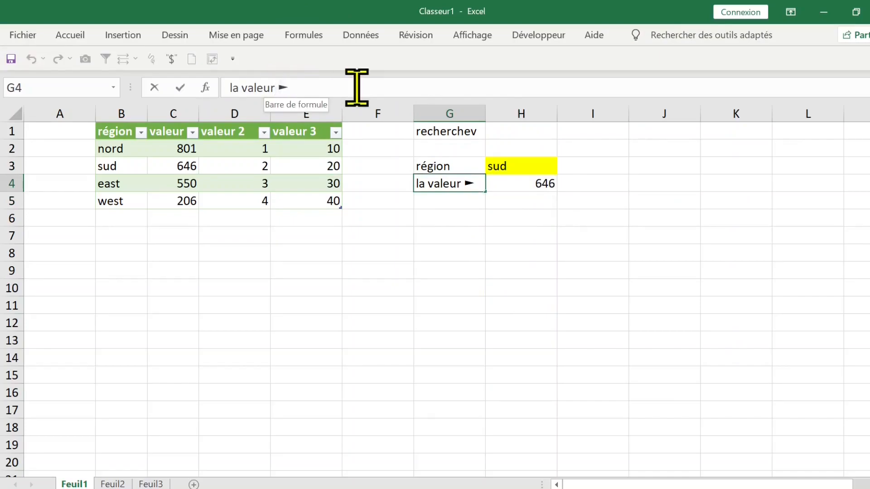
type("1")
left_click(543, 236)
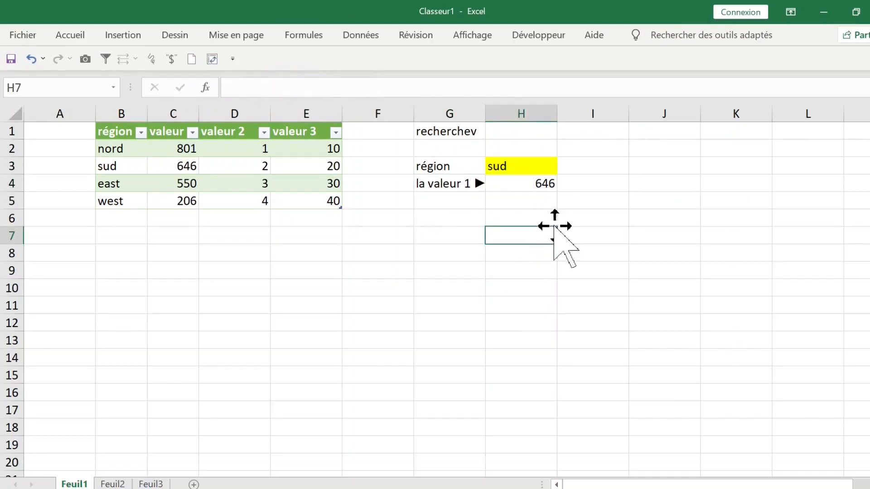
Enter the label "la valeur 2" in G5, directly below the first value label.
left_click(464, 200)
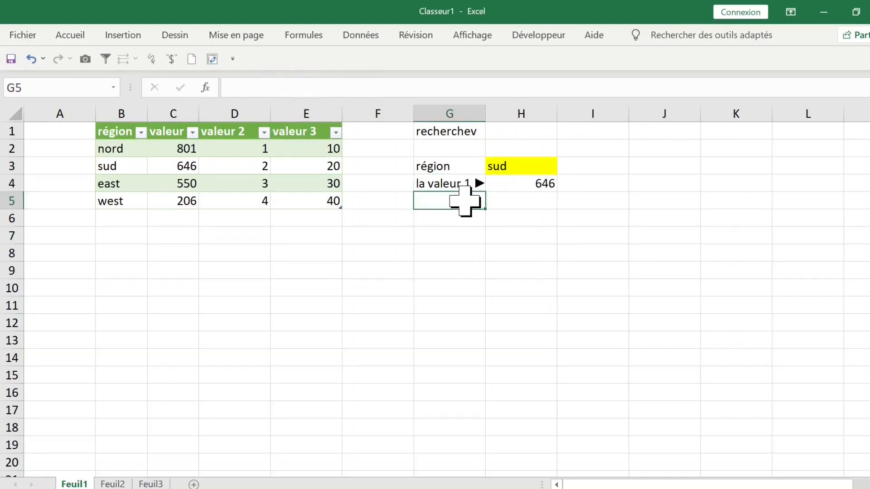
left_click(539, 199)
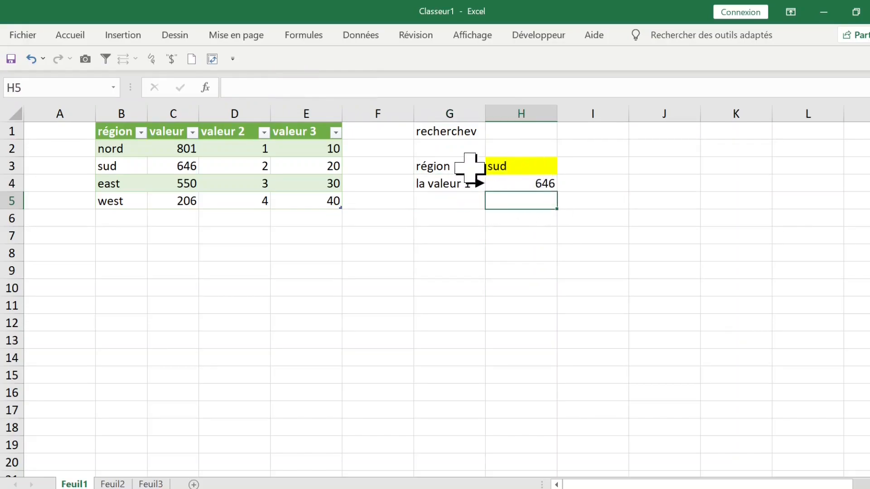
left_click(452, 183)
left_click(461, 199)
type("la veleur")
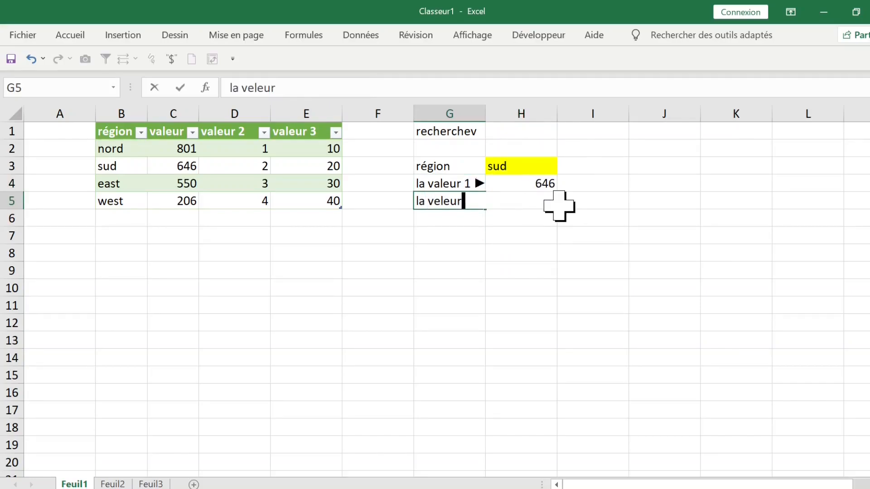
key("BackSpace")
key("BackSpace")
key("BackSpace")
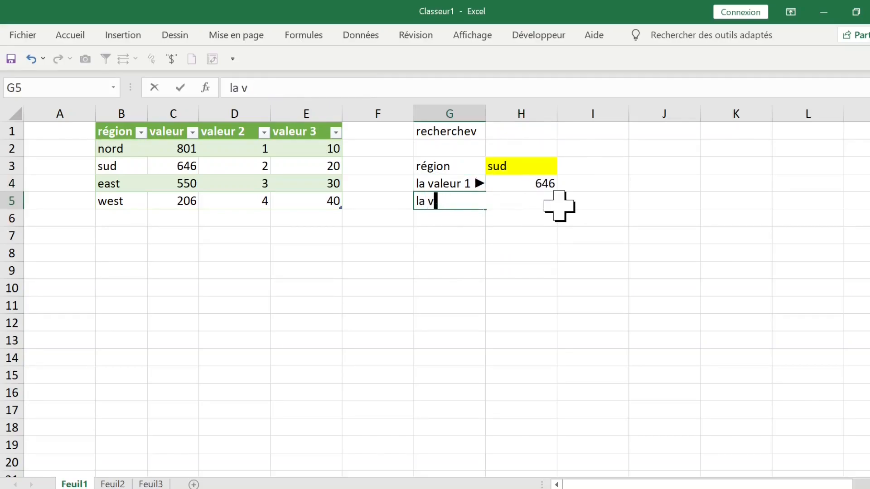
type("aleur 2")
left_click(547, 250)
Start a RECHERCHEV formula in H5 with the region cell H3 as its lookup value.
left_click(531, 202)
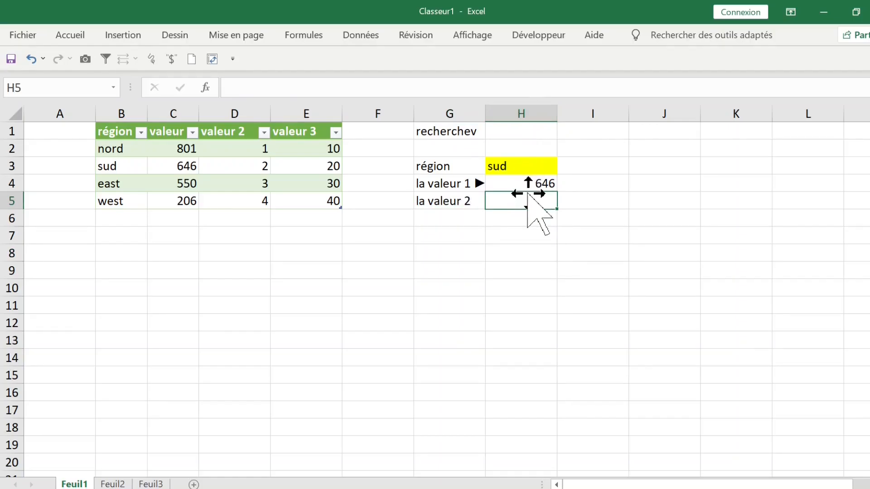
type("=rech")
key("Tab")
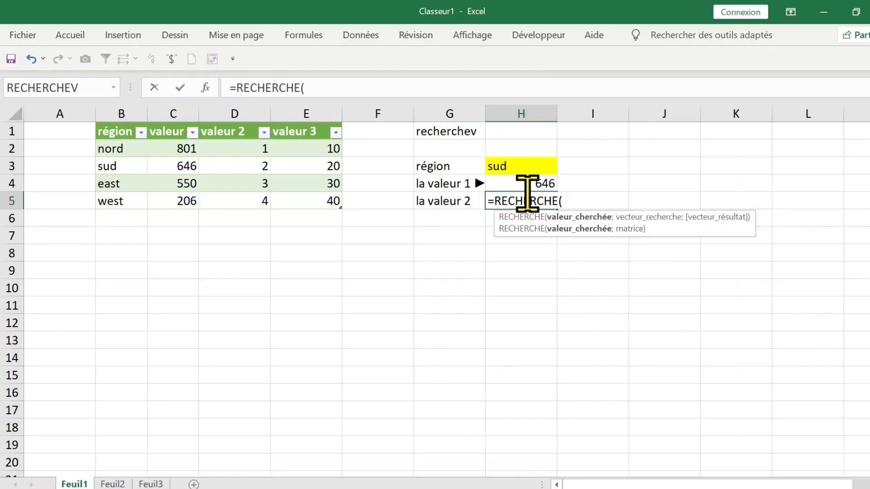
key("BackSpace")
type("v")
key("Tab")
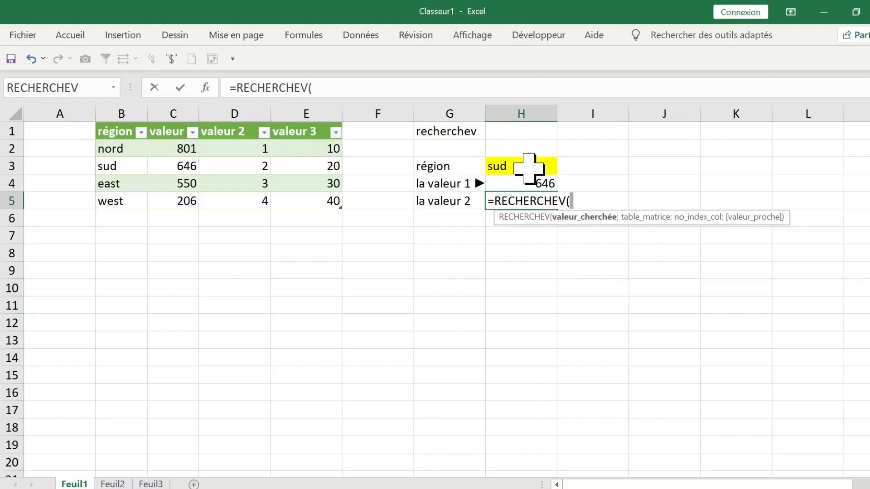
left_click(529, 168)
type(";")
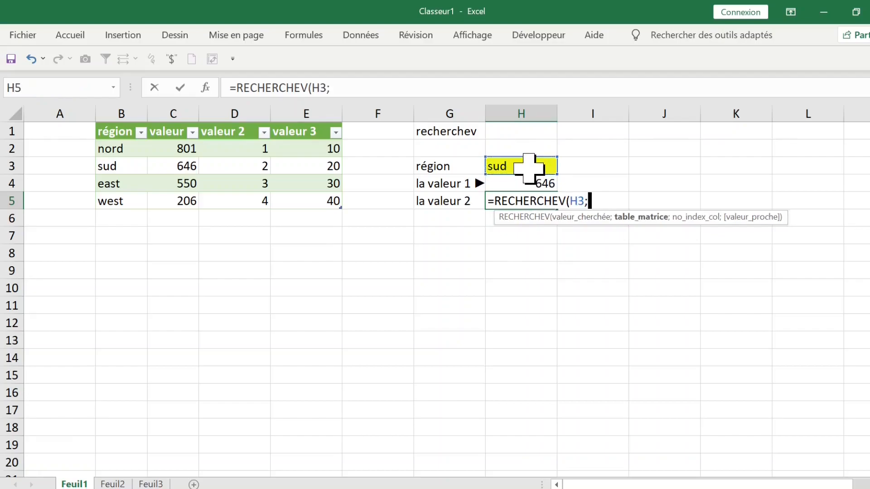
Complete the H5 formula with the whole table Tableau1[#Tout], column index 3 and exact match 0.
left_click_drag(114, 132, 325, 198)
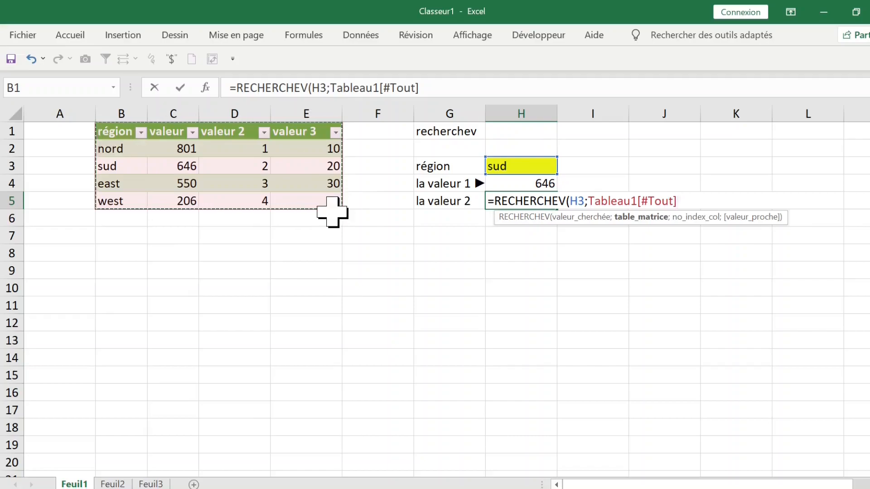
type(";")
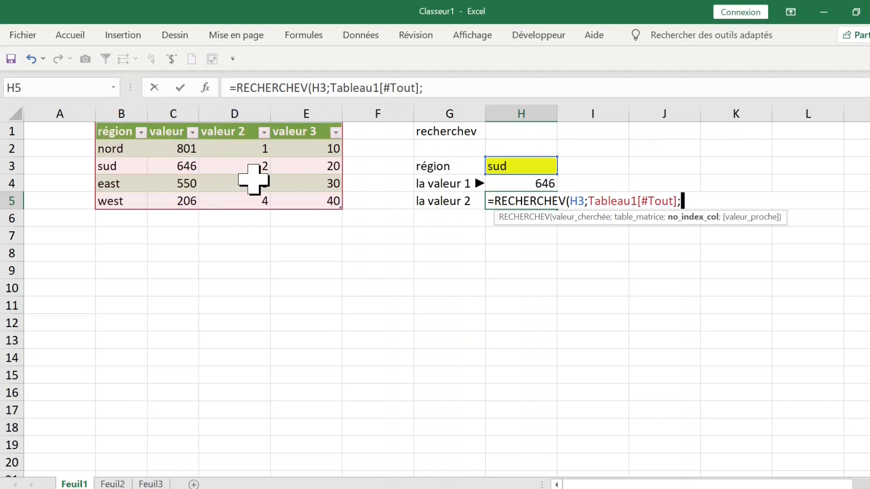
type("3;")
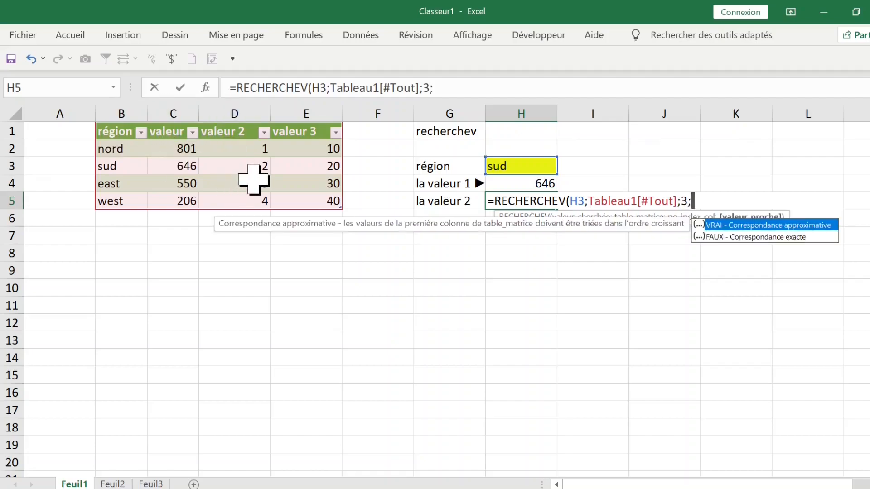
type("0)")
key("Return")
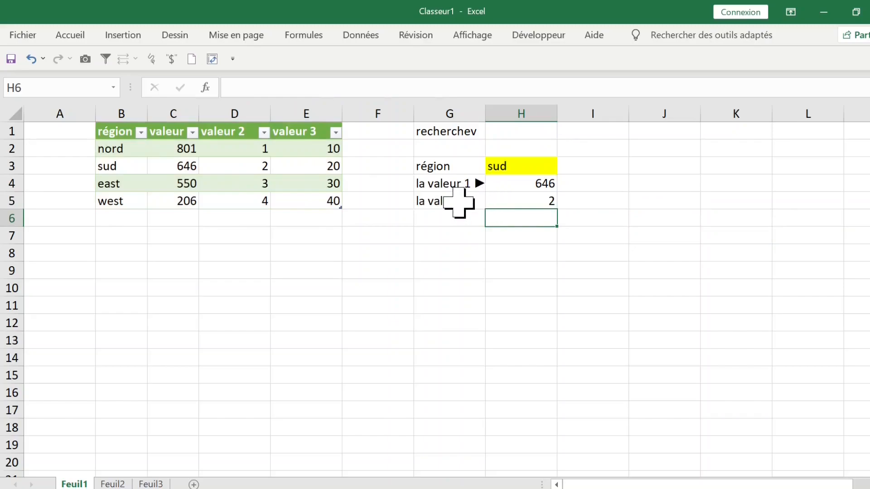
Extend the labels to "la valeur 3" in G6 and put =RECHERCHEV(H4;Tableau1[#Tout];3;0) in H6.
left_click(462, 200)
left_click_drag(485, 213, 485, 224)
left_click(523, 217)
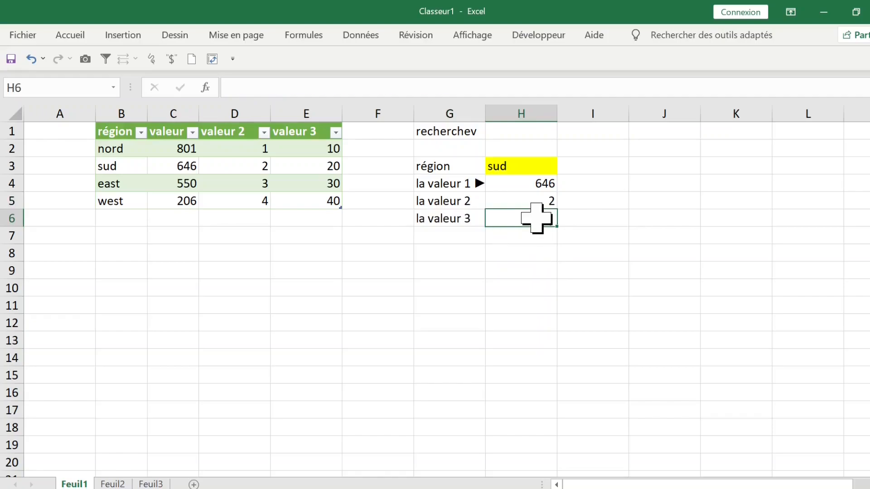
type("=RECHERCHEV(H4;Tableau1[#Tout];3;0)")
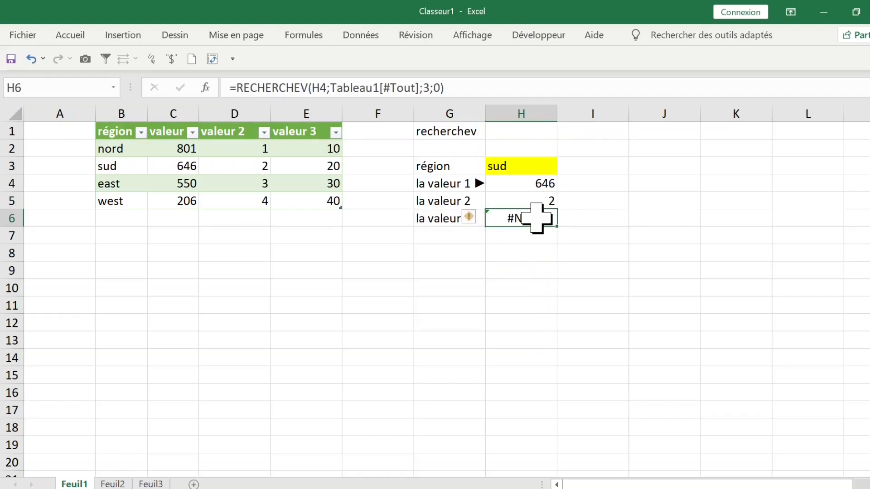
Correct the lookup value in the H6 formula to reference H3.
double_click(537, 218)
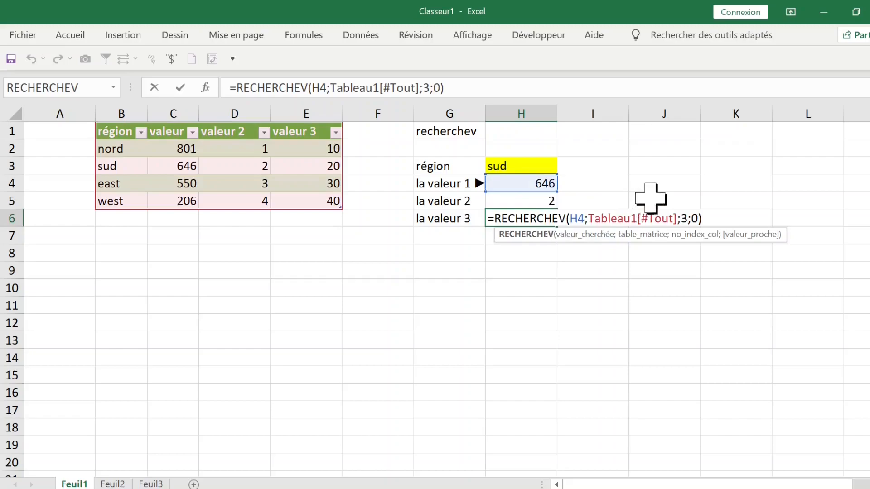
left_click(578, 218)
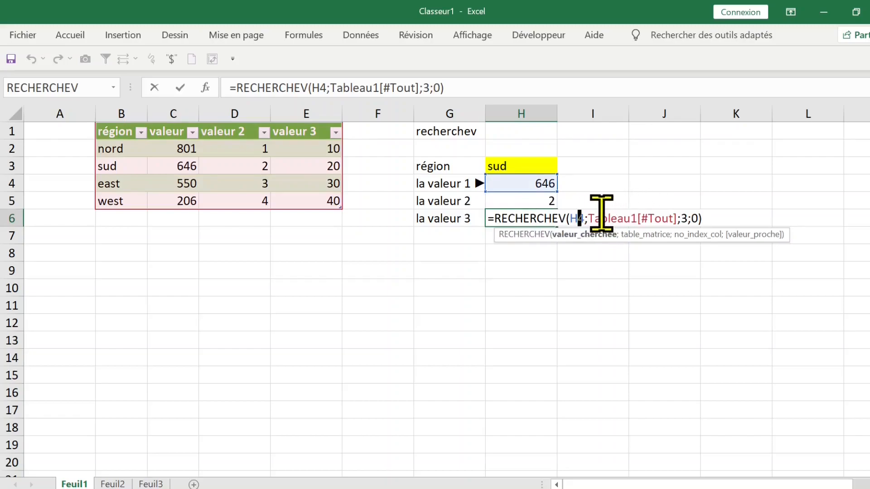
key("Delete")
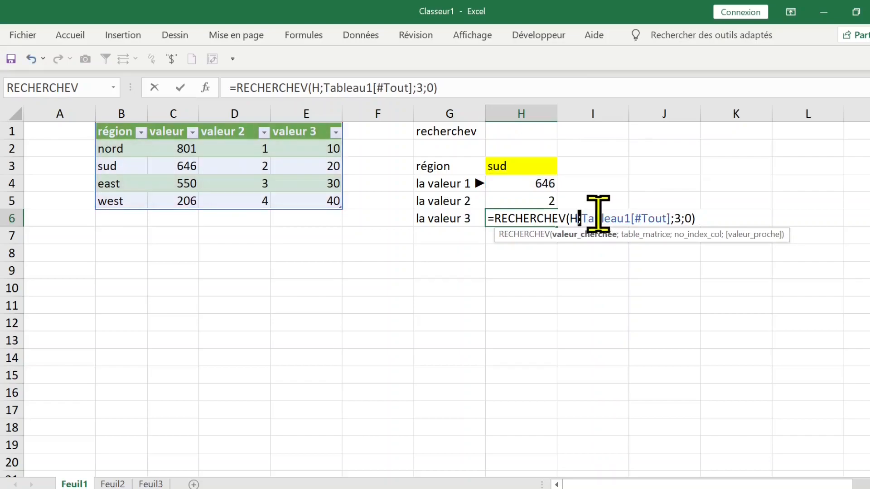
type("3")
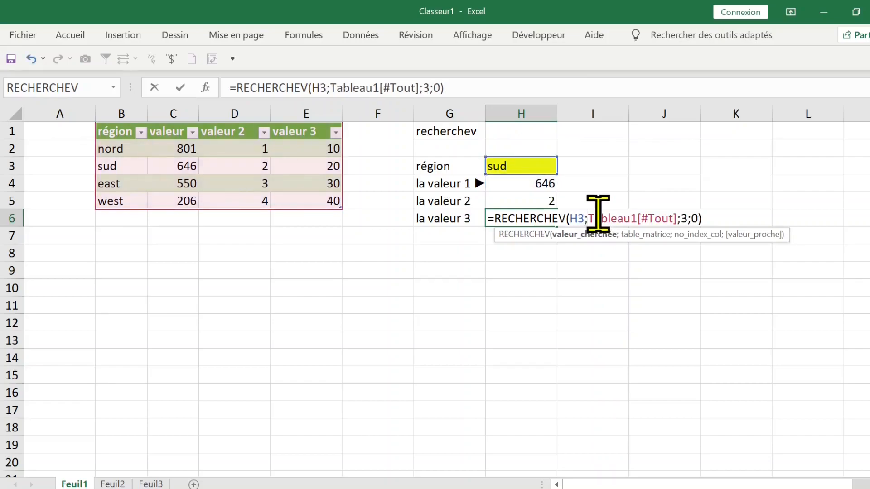
key("Return")
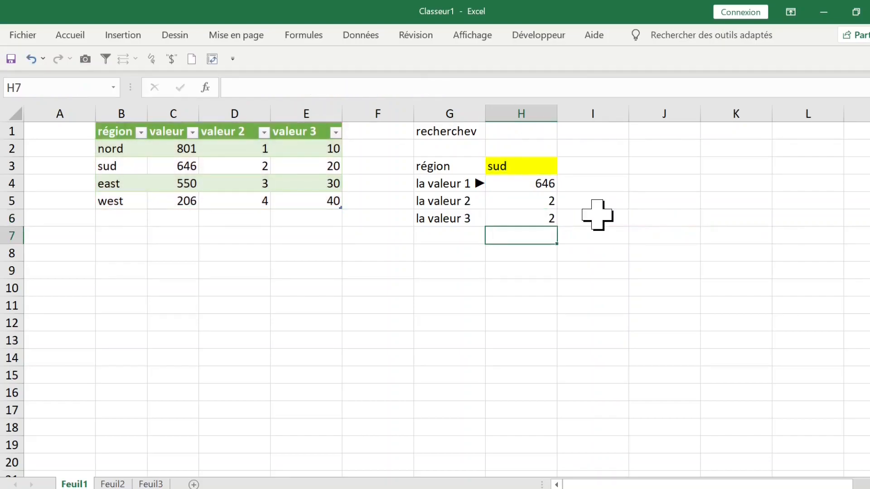
Examine the H6 formula and count the table columns from B to E to determine the column index.
left_click(528, 218)
double_click(528, 218)
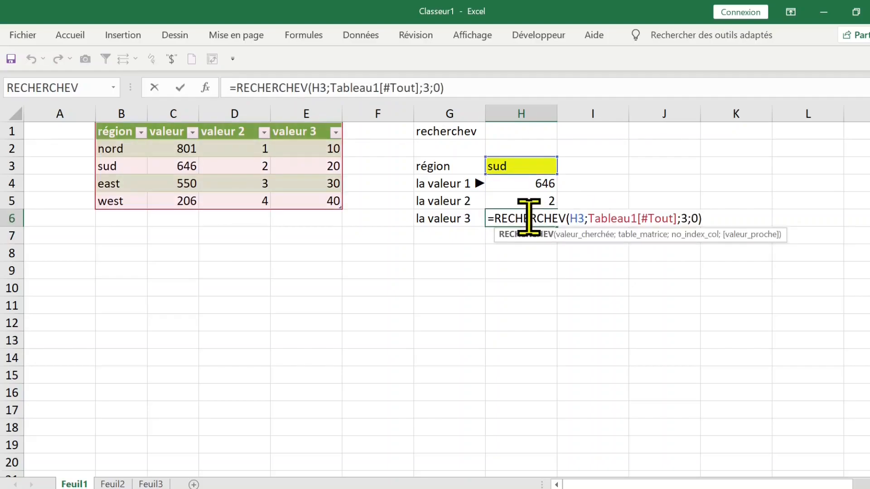
key("Escape")
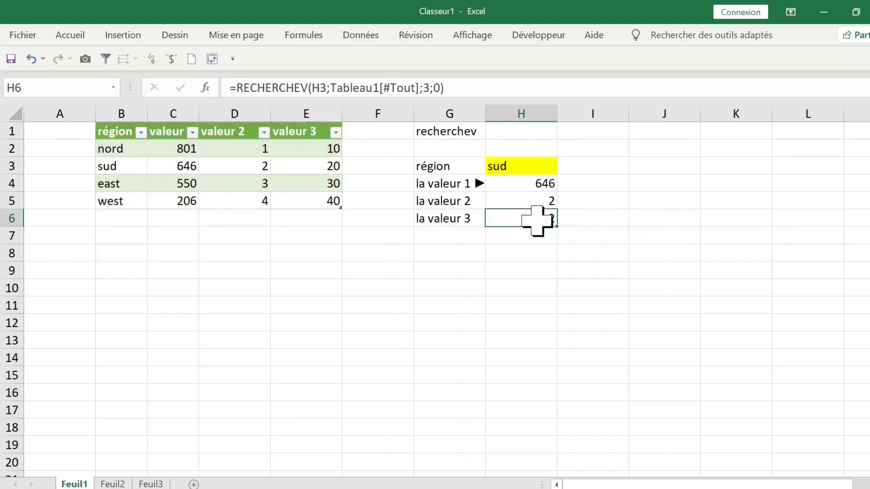
left_click(123, 111)
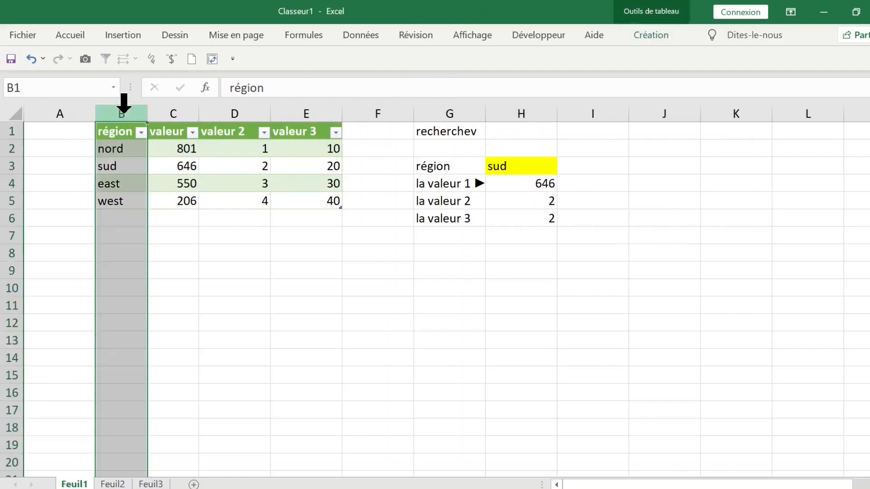
left_click(182, 109)
left_click(226, 111)
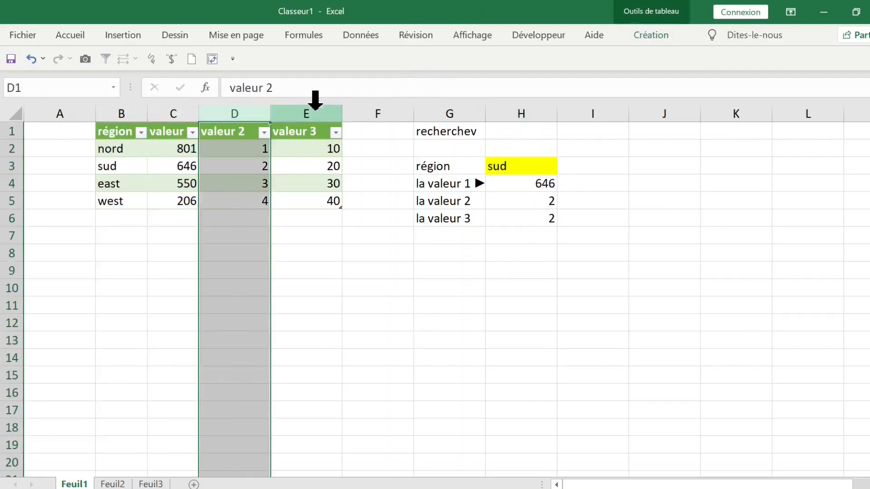
left_click(317, 107)
Set the column index of the H6 RECHERCHEV formula to 4.
left_click(530, 217)
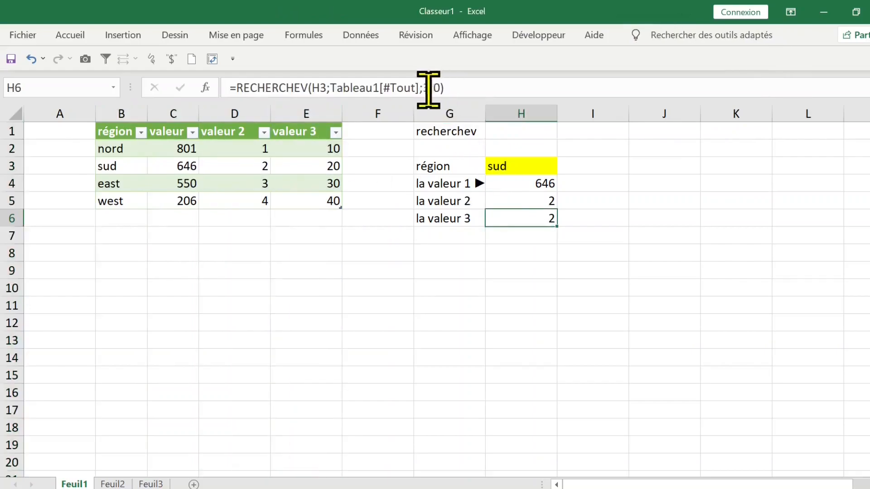
left_click(429, 87)
type("4")
key("Delete")
key("Return")
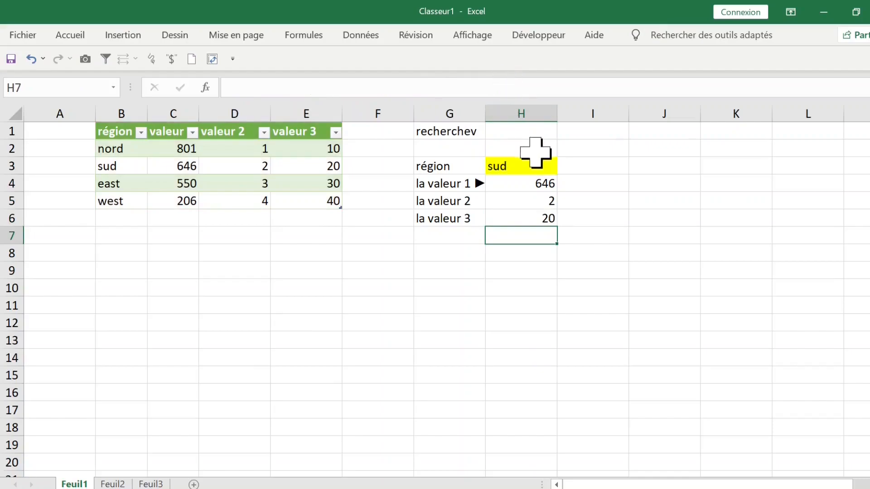
Move the lookup block G3:H6 to the range I1:J4.
left_click(529, 166)
left_click_drag(450, 167, 539, 217)
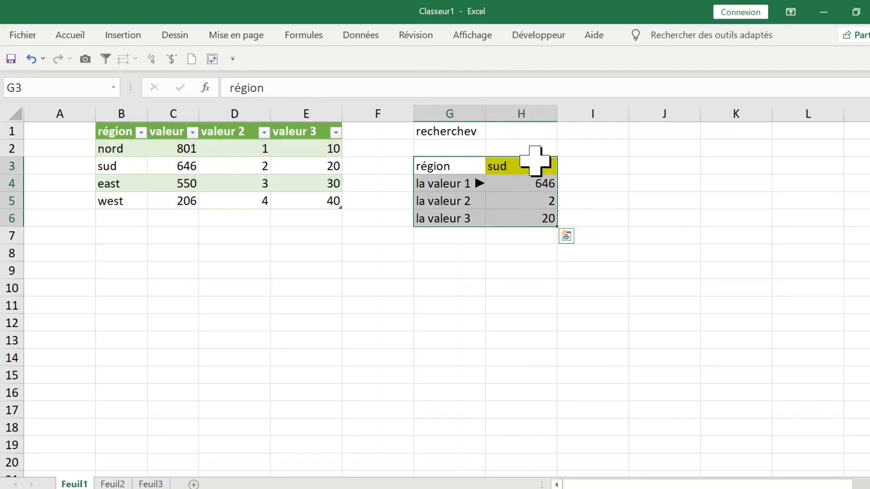
left_click_drag(556, 159, 681, 134)
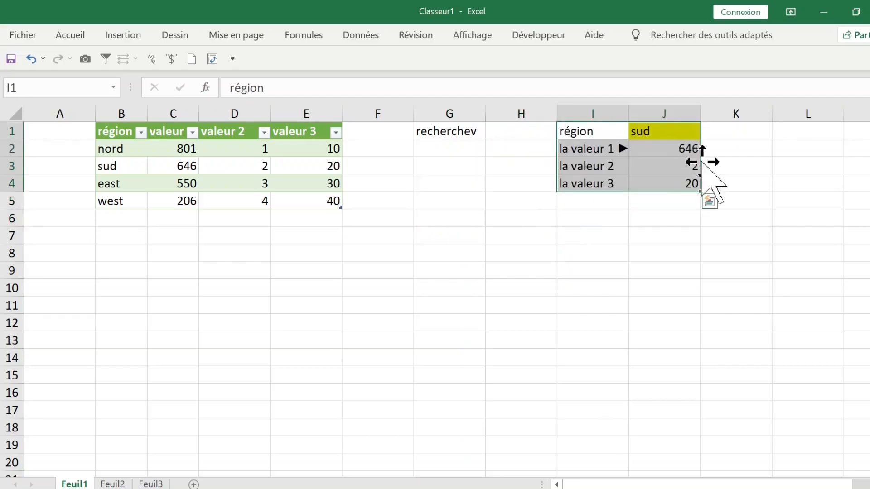
Test the lookup by changing the region in J1 to west and then back to sud.
left_click(674, 135)
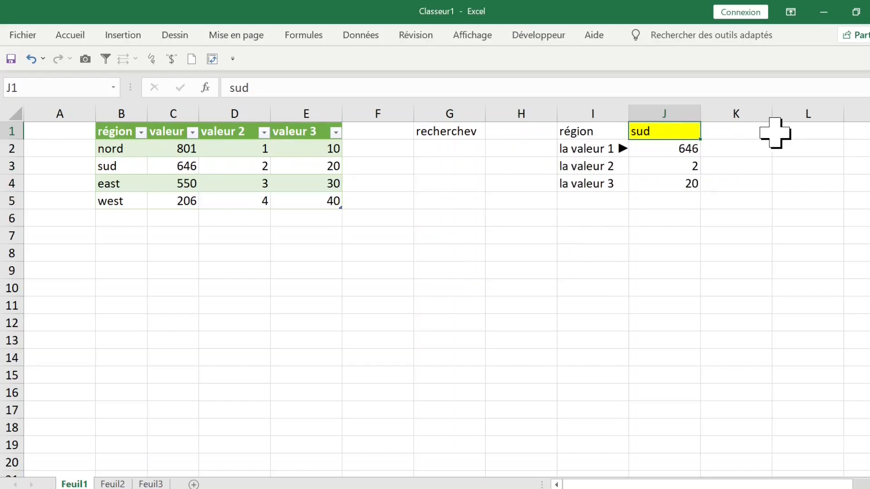
type("west")
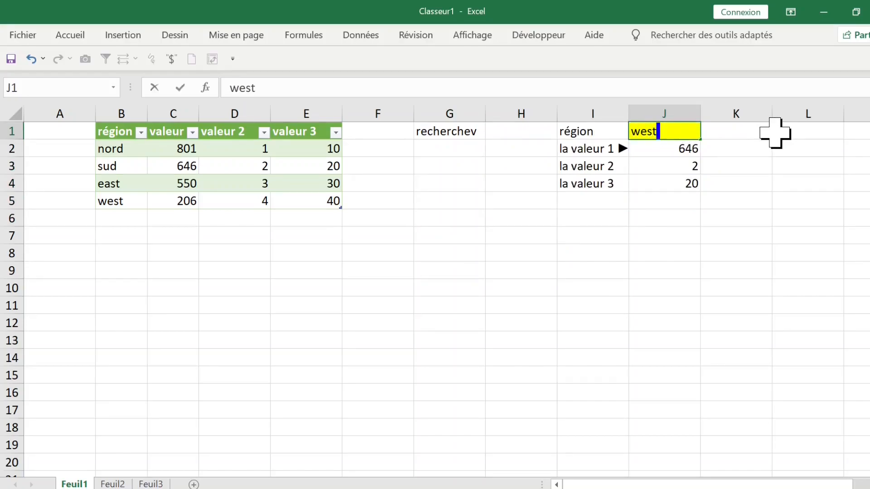
key("Return")
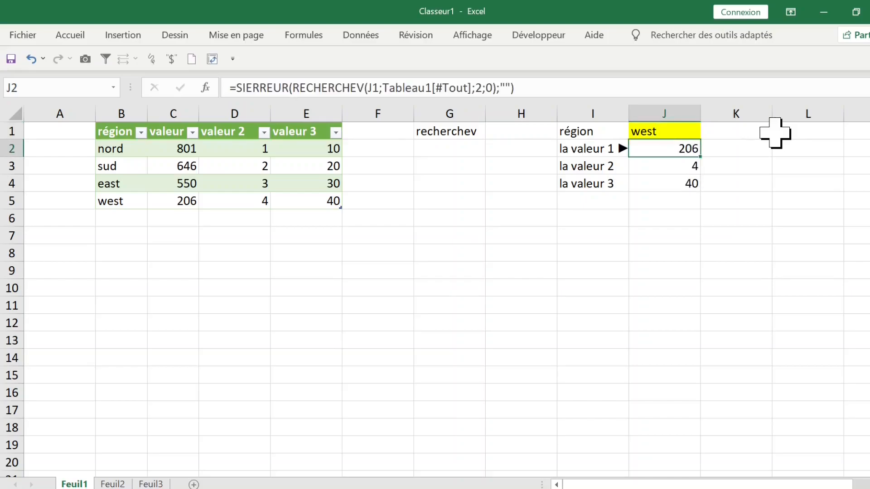
left_click(661, 132)
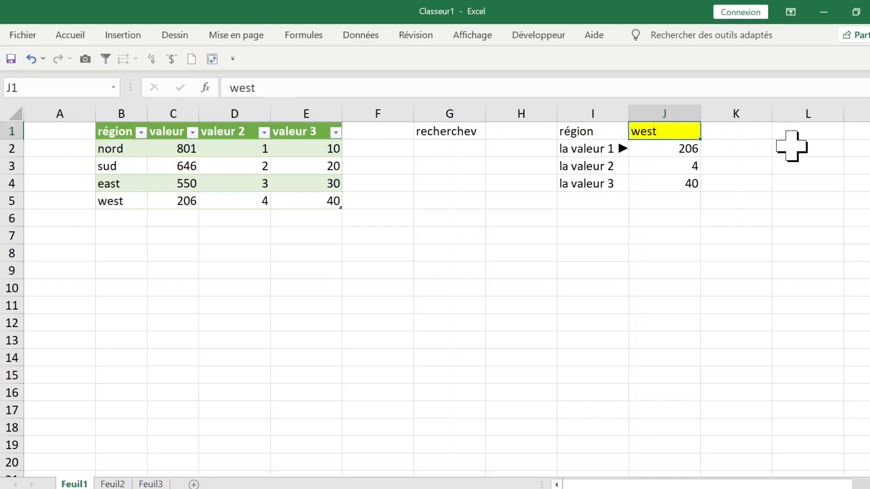
type("sud")
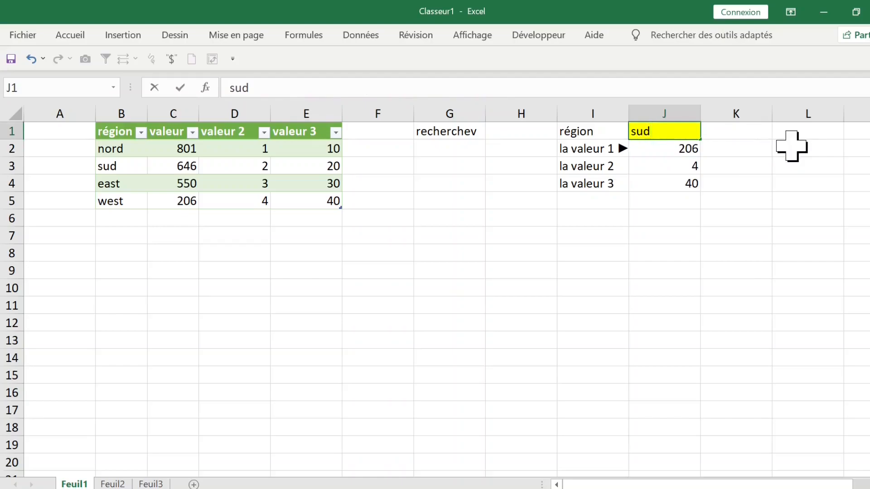
key("Return")
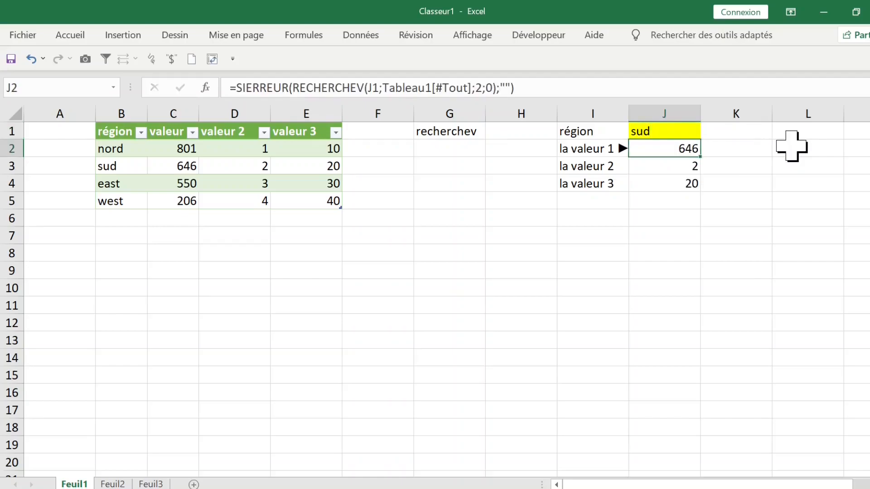
left_click(616, 151)
left_click(617, 184)
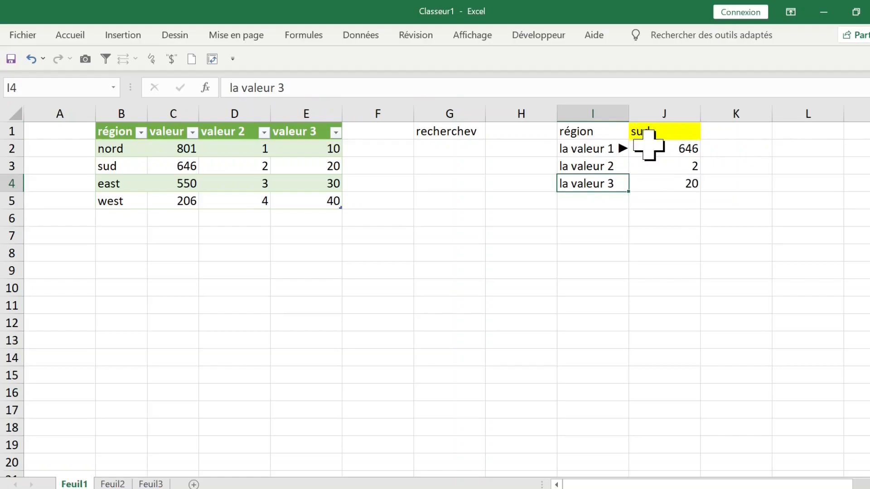
left_click(523, 217)
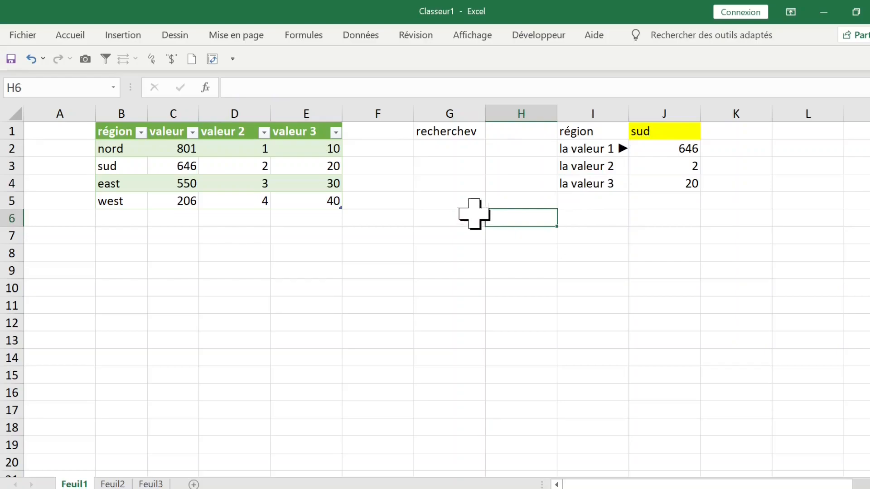
left_click(666, 169)
left_click(552, 233)
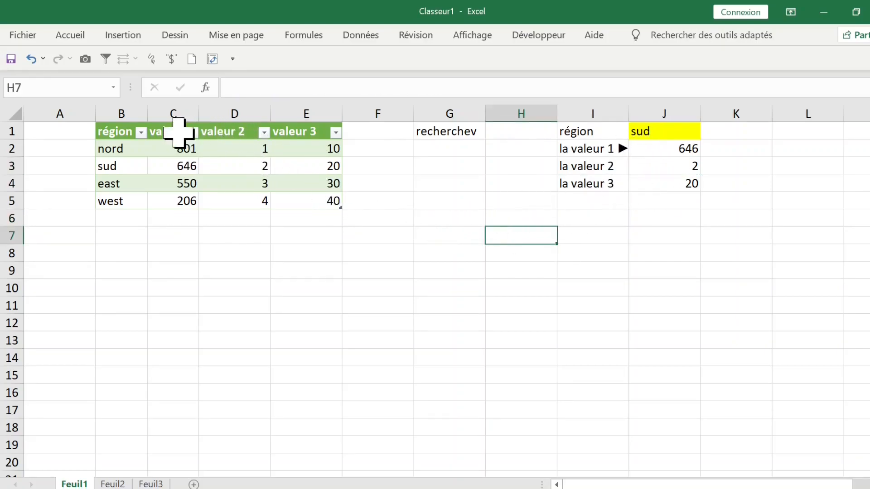
left_click(243, 234)
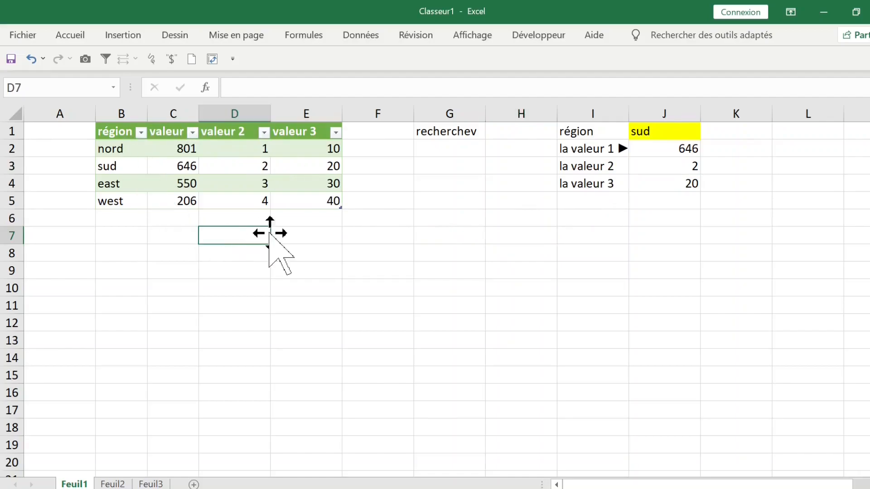
Reduce the height of table rows 2 to 5.
left_click_drag(9, 145, 10, 203)
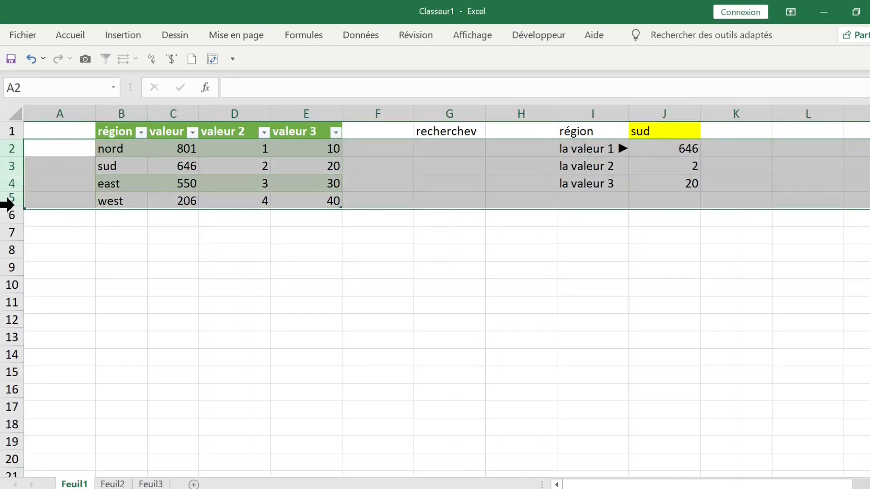
left_click(171, 208)
Enter the label région in C7 and fill the adjacent input cell D7 with light green.
left_click(186, 227)
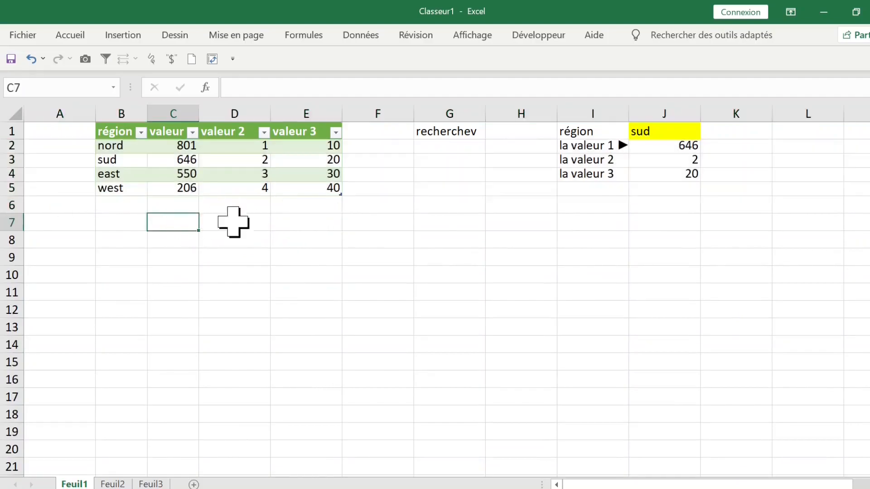
type("région")
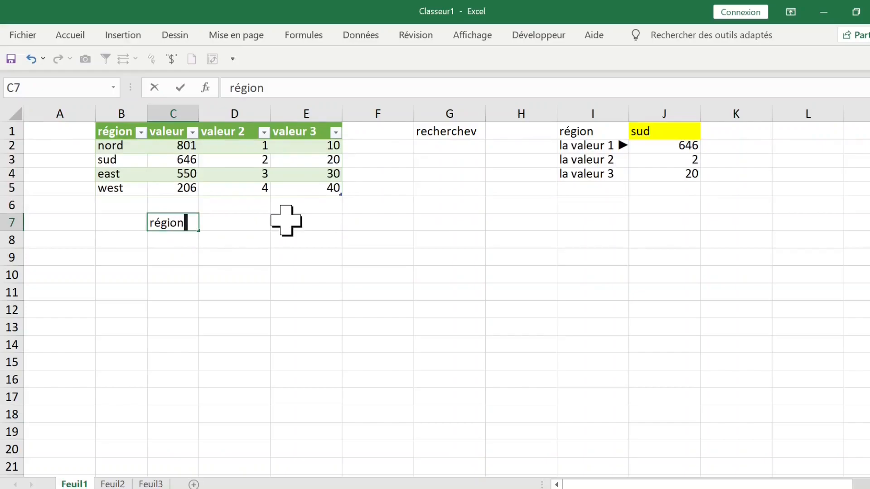
left_click(249, 221)
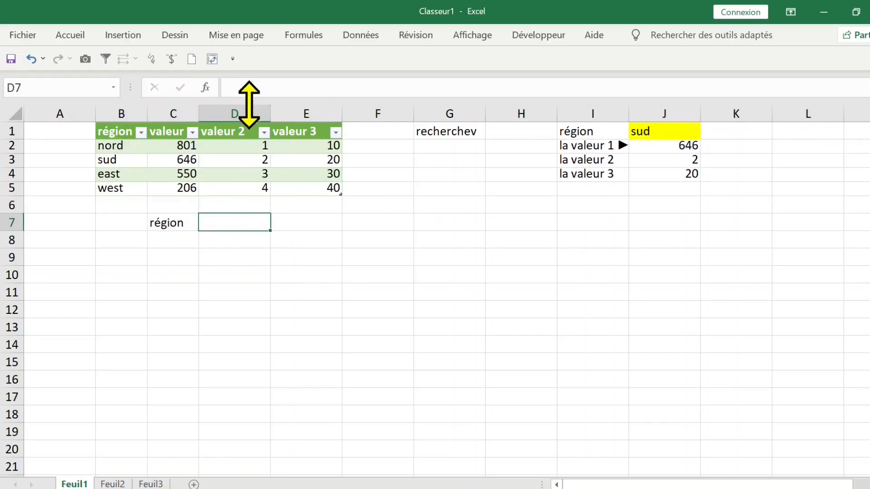
left_click(83, 37)
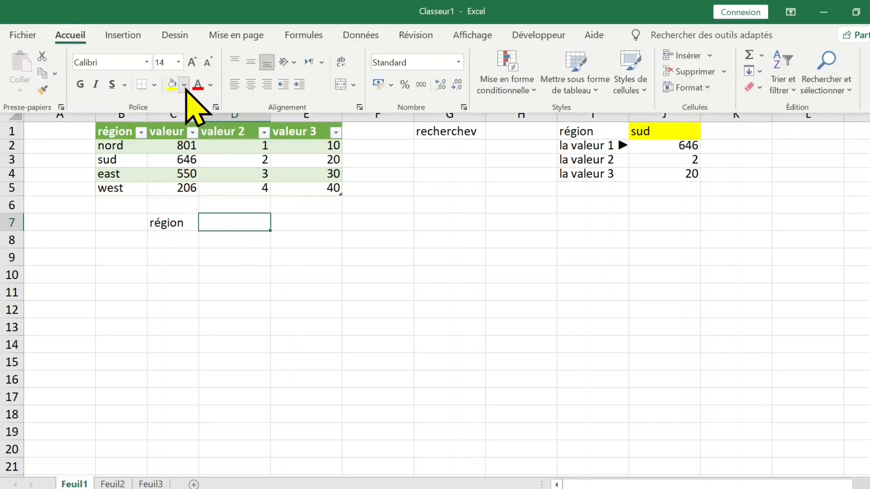
left_click(184, 85)
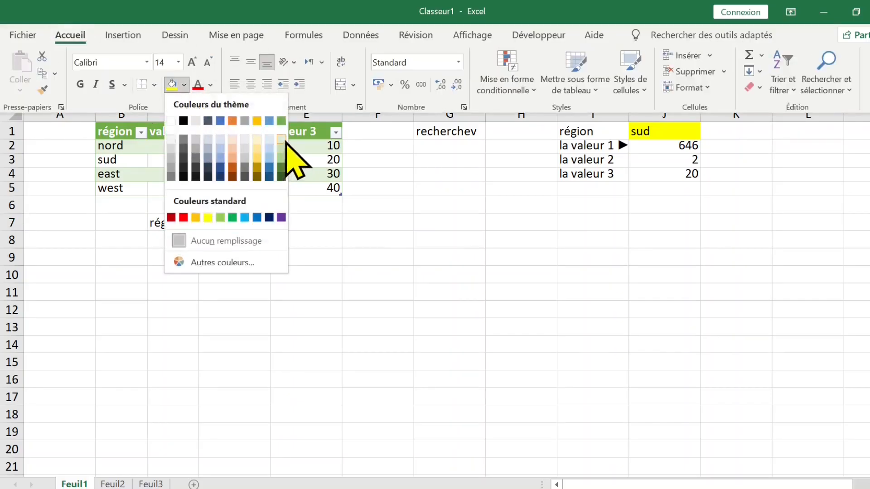
left_click(282, 146)
left_click(242, 257)
left_click(243, 257)
left_click(241, 221)
left_click(383, 221)
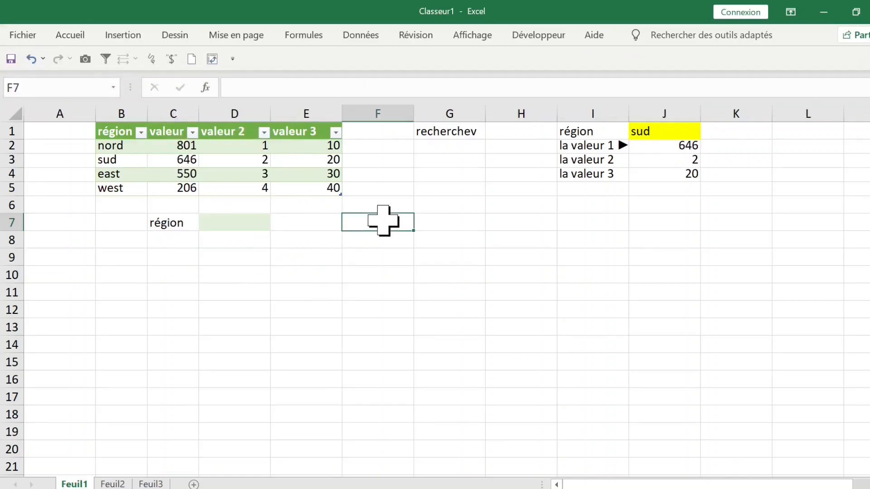
left_click(442, 221)
left_click(582, 223)
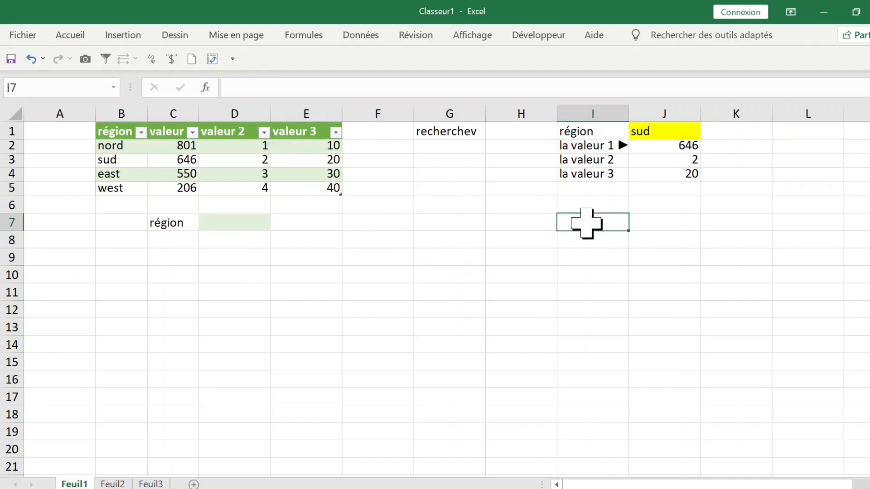
left_click(374, 223)
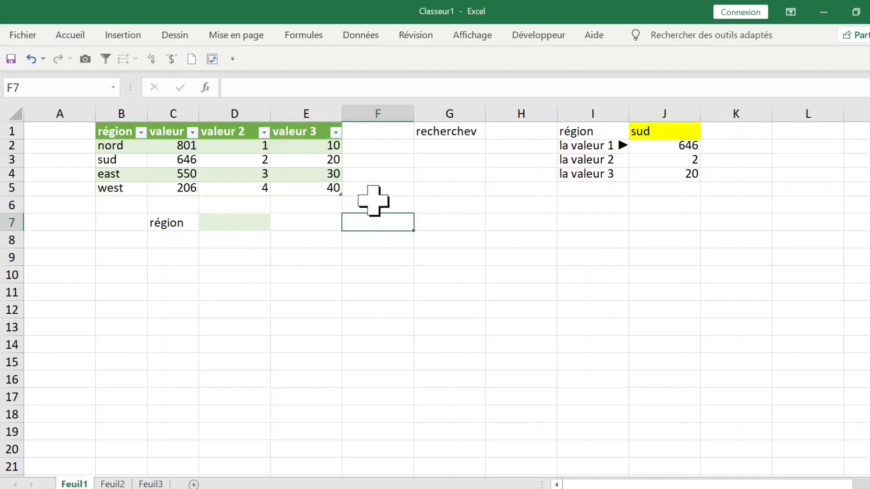
Copy the valeur 1 header from the source table to F7.
left_click(171, 130)
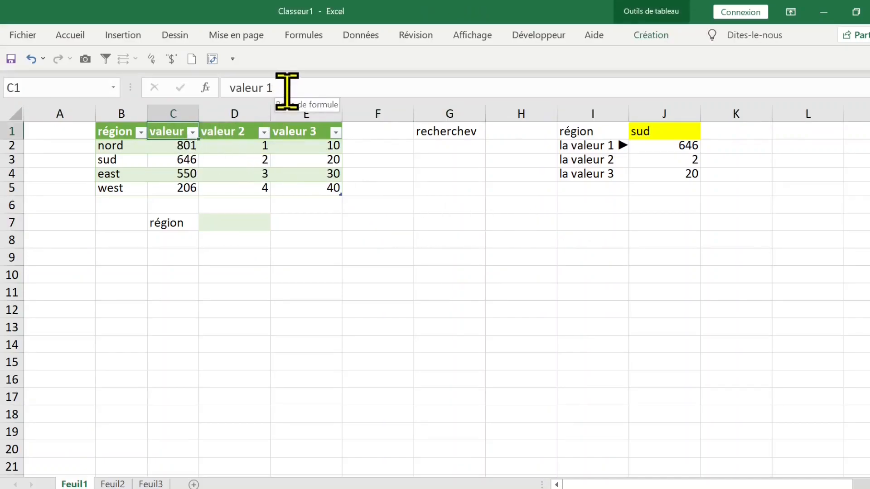
key("ctrl+c")
left_click(369, 225)
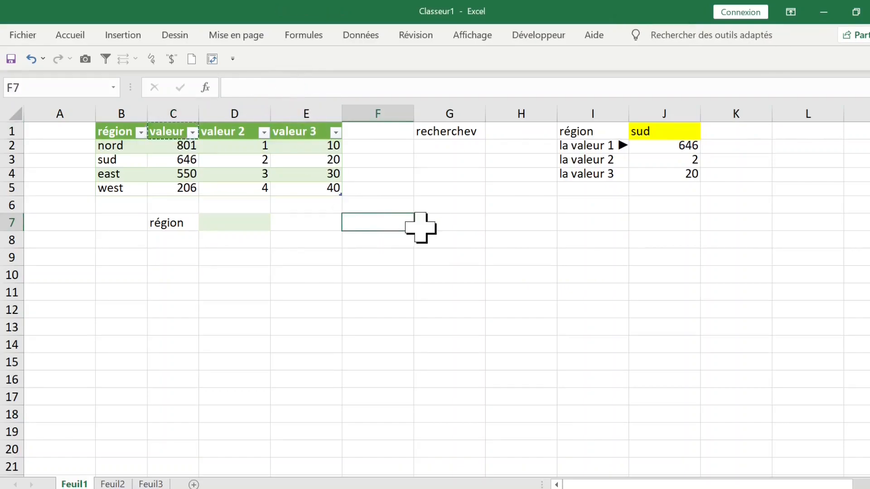
key("ctrl+v")
left_click(447, 218)
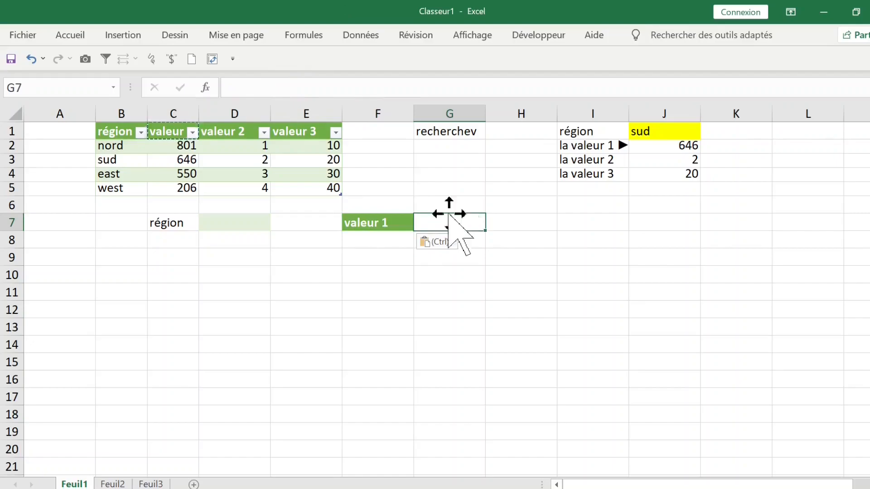
Copy the valeur 2 header from the source table to H7.
left_click(231, 132)
key("ctrl+c")
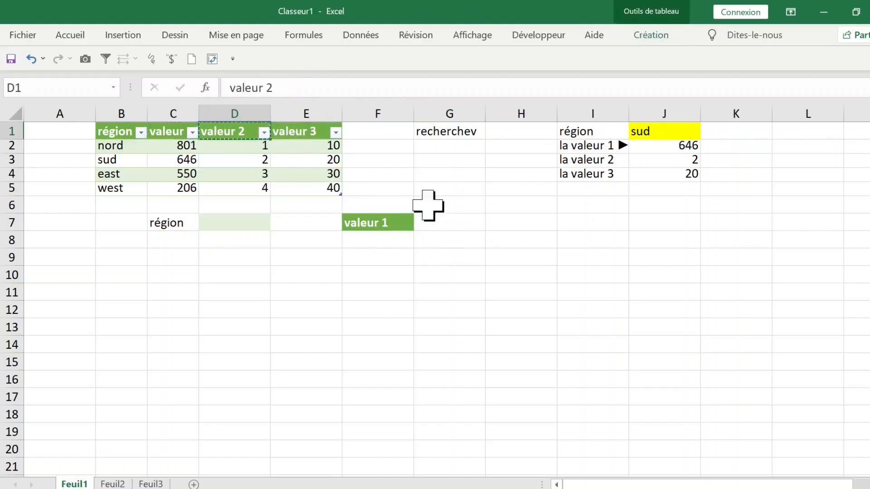
left_click(508, 223)
key("ctrl+v")
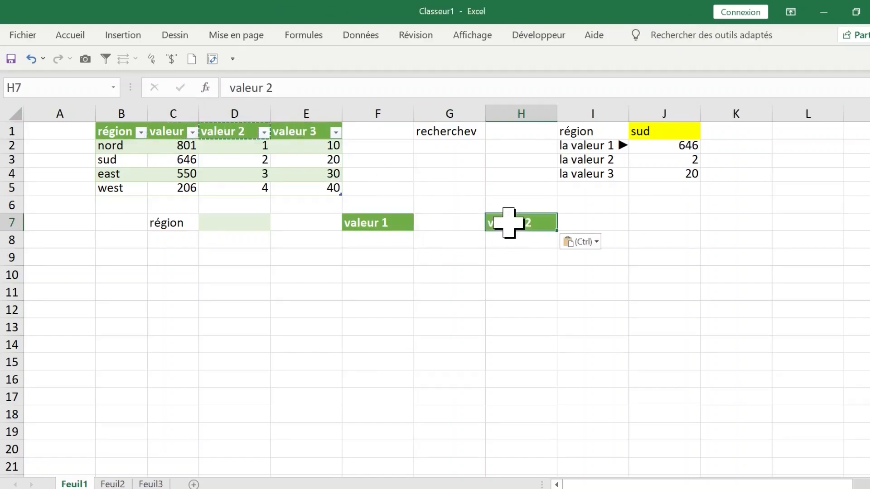
Copy the valeur 3 header from the source table to G7, between the other two copied headers.
left_click(306, 134)
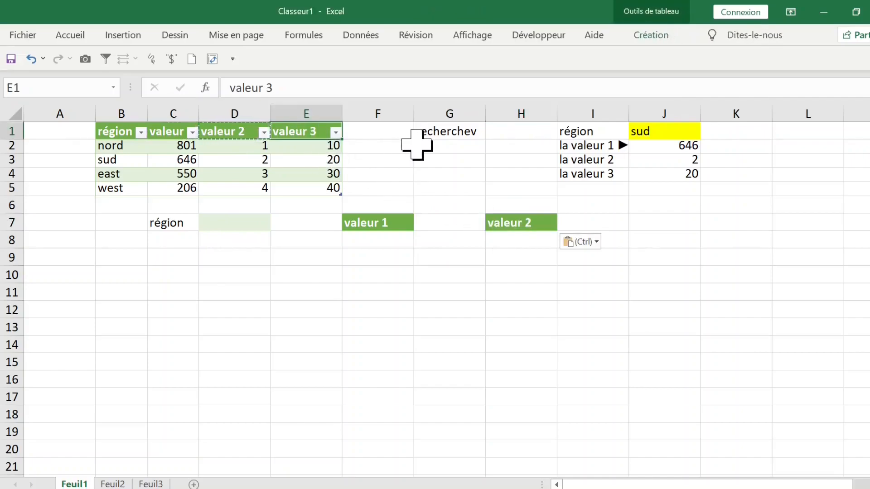
key("ctrl+c")
left_click(451, 225)
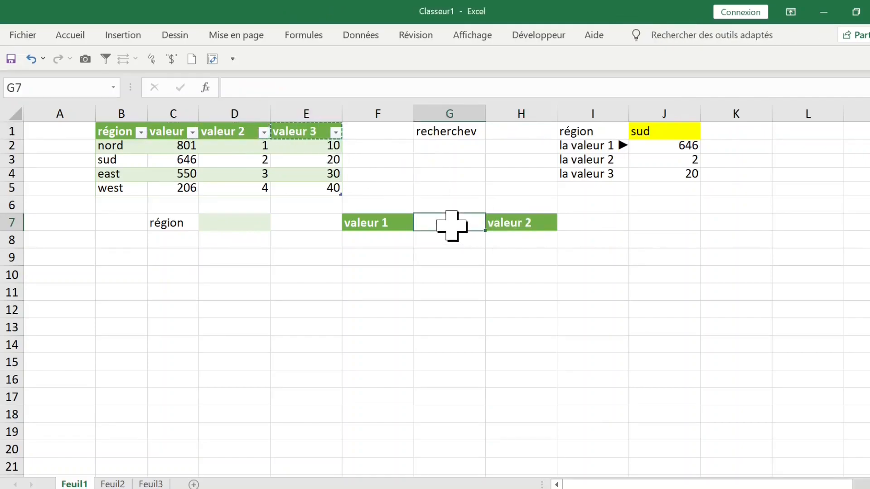
key("ctrl+v")
left_click(455, 293)
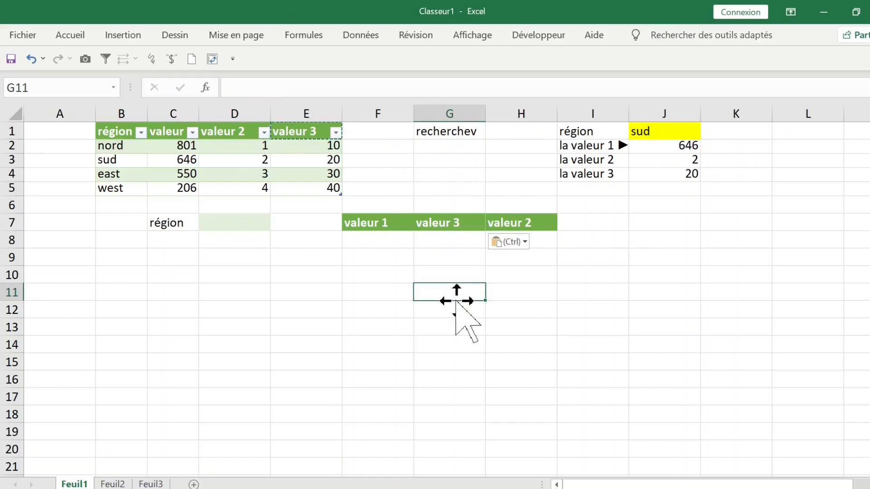
left_click(389, 223)
left_click_drag(427, 224, 345, 227)
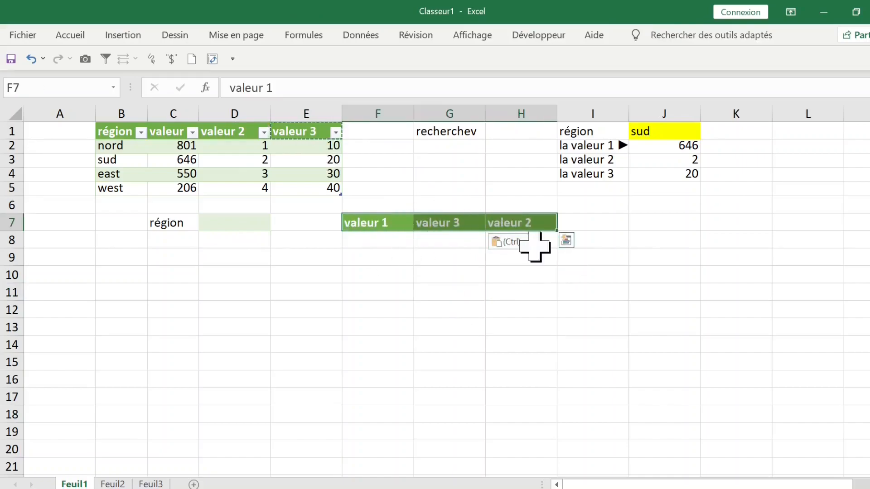
left_click(414, 247)
left_click(388, 246)
left_click(636, 240)
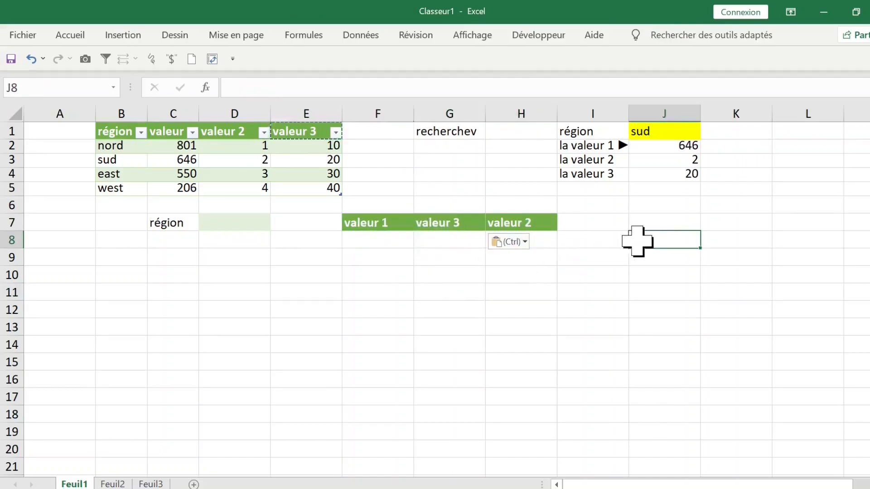
left_click(673, 224)
left_click(657, 256)
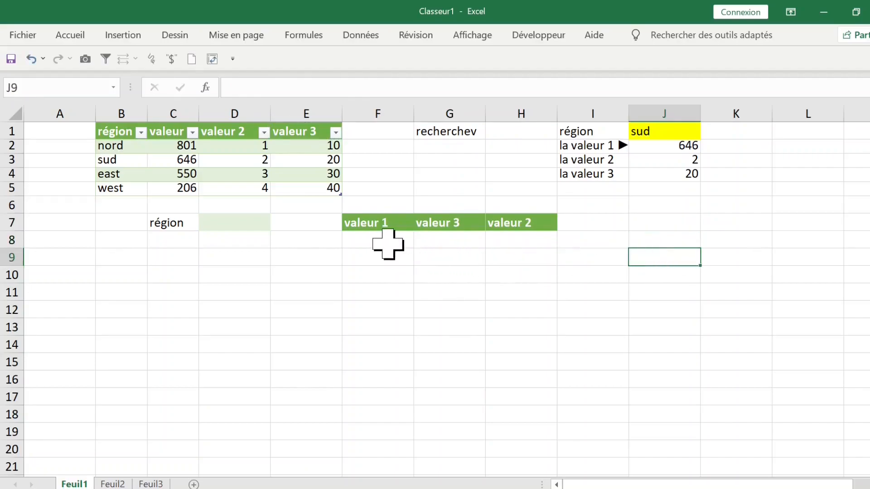
Start a RECHERCHEV formula in F8 with D7 as the lookup value and the entire source table, Tableau1[#Tout], as the table array.
left_click(405, 242)
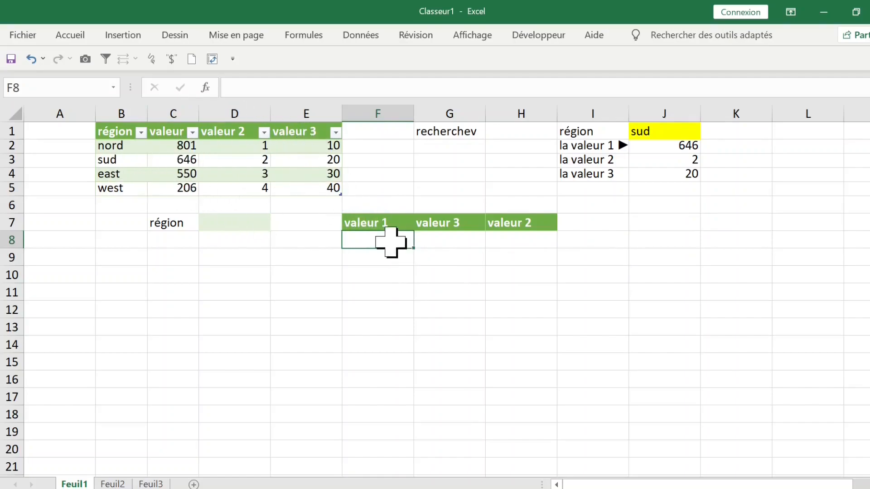
type("=")
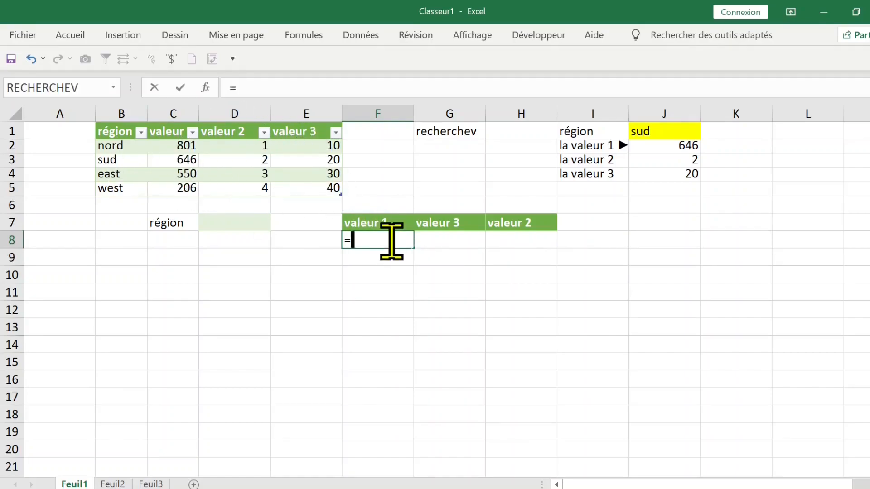
type("reche")
key("Tab")
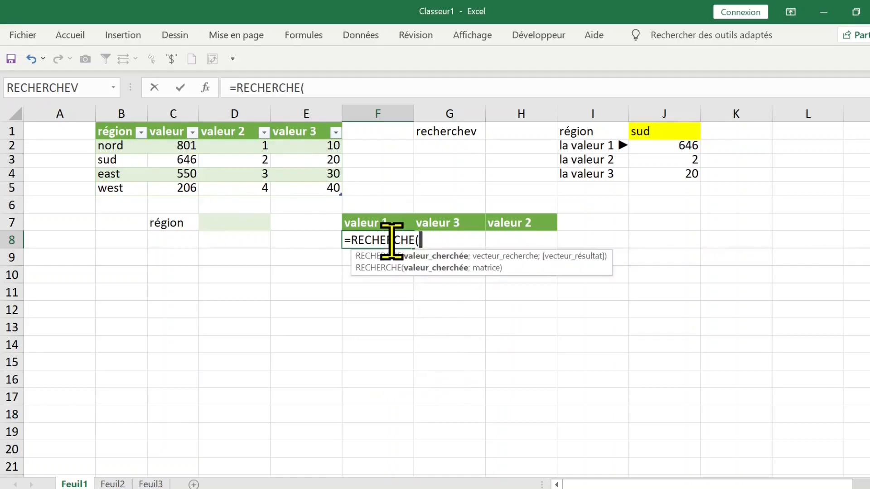
key("BackSpace")
type("v")
key("Tab")
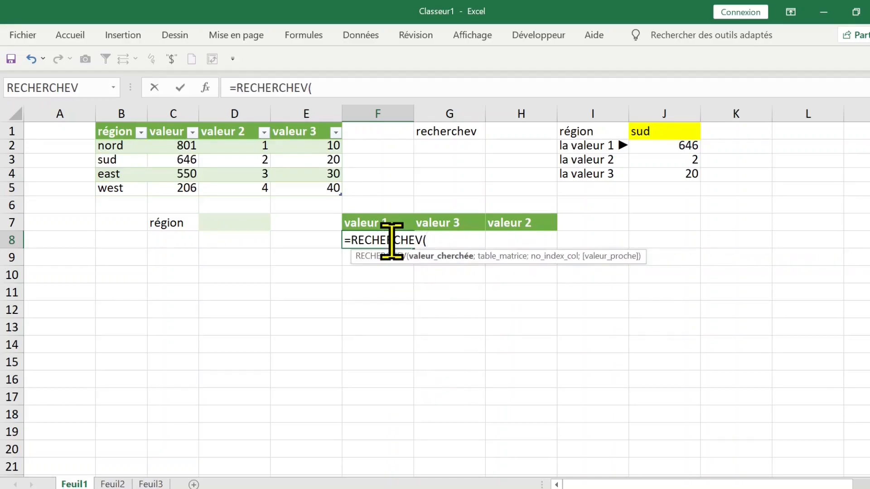
left_click(231, 221)
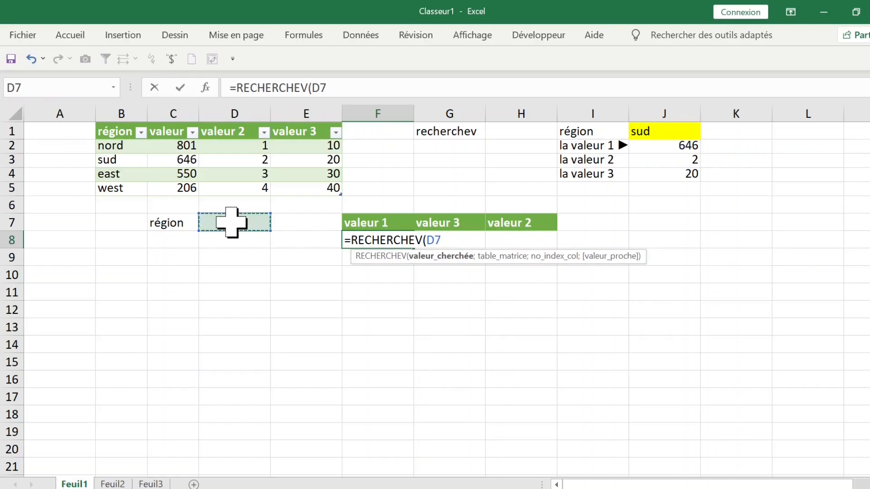
type(";")
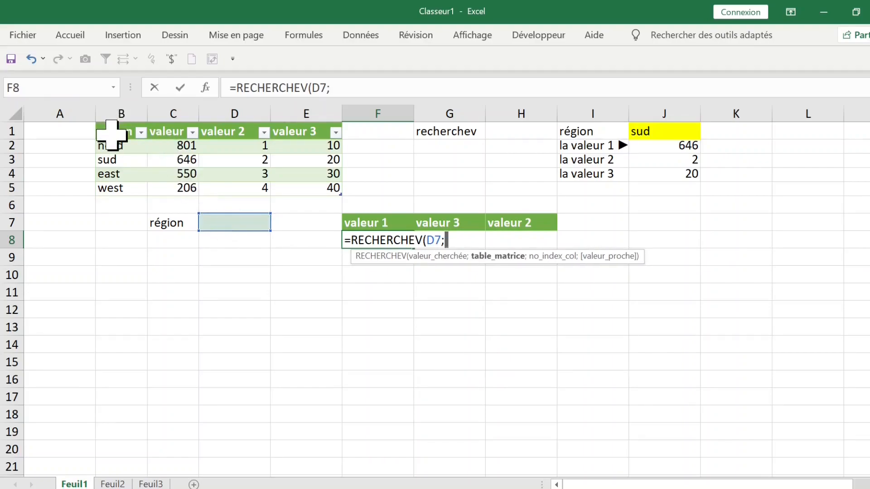
left_click_drag(111, 132, 312, 184)
type(";Tableau1[#Tout")
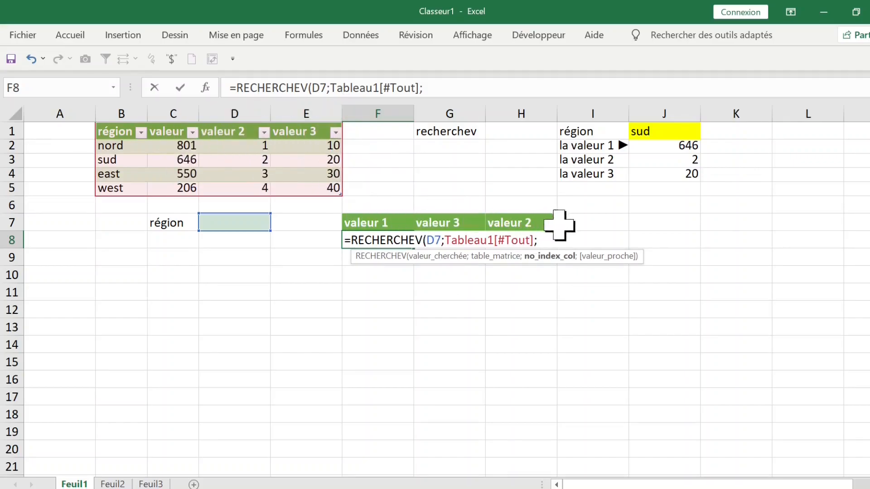
Nest EQUIV as the column index, matching F7 against the header row Tableau1[#En-têtes] with match type 0.
type("equi")
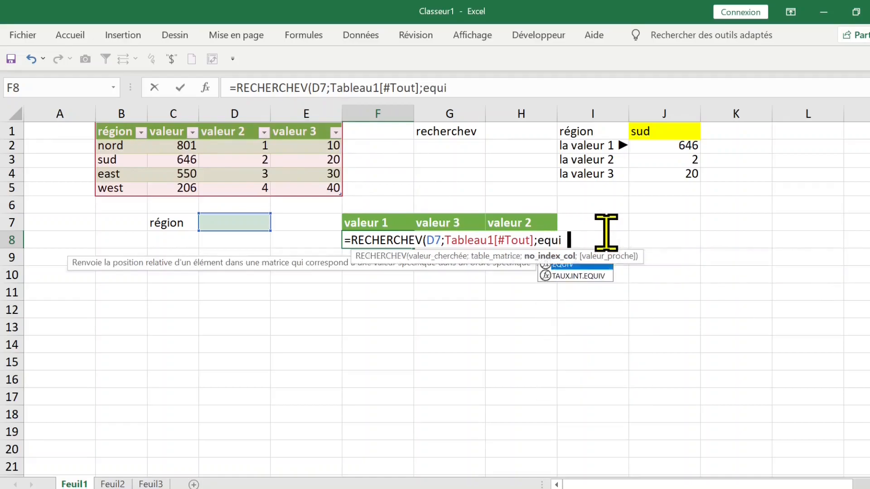
key("Tab")
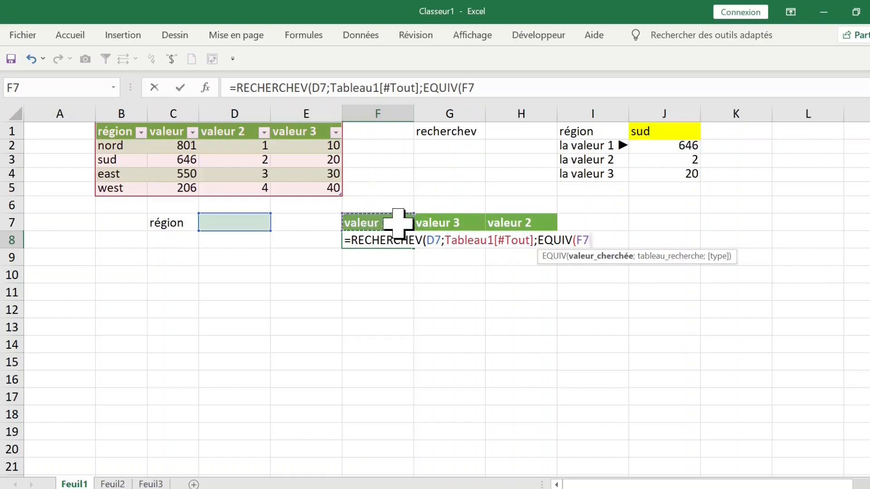
type(";")
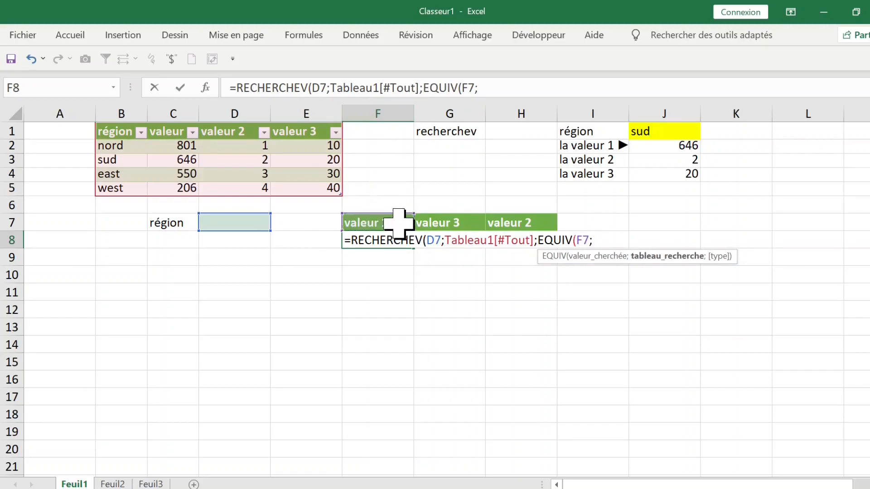
left_click(120, 131)
left_click_drag(144, 132, 321, 131)
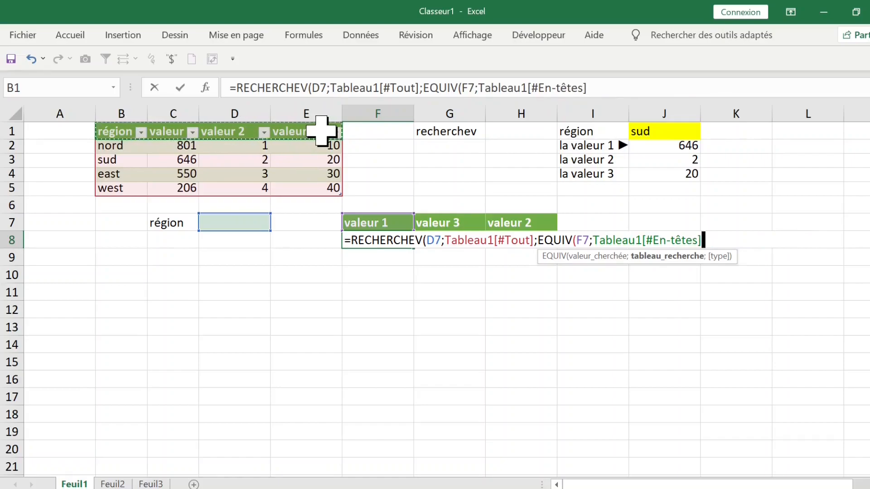
type(";0")
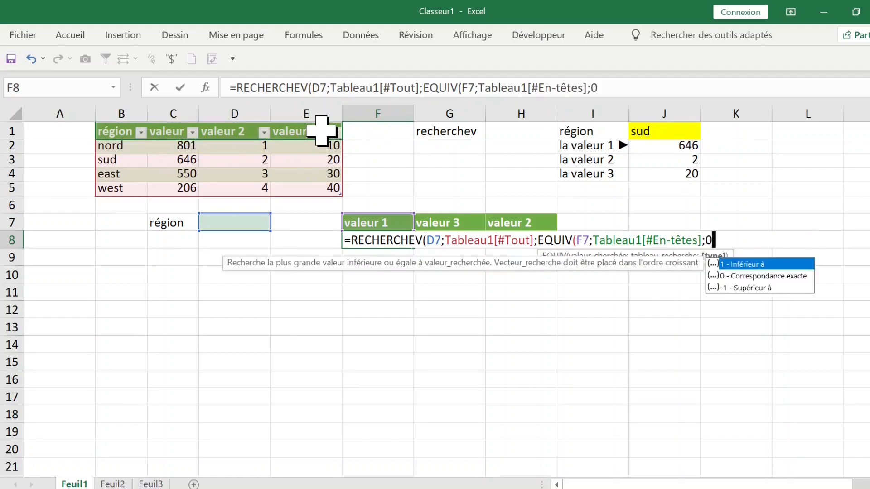
type(")")
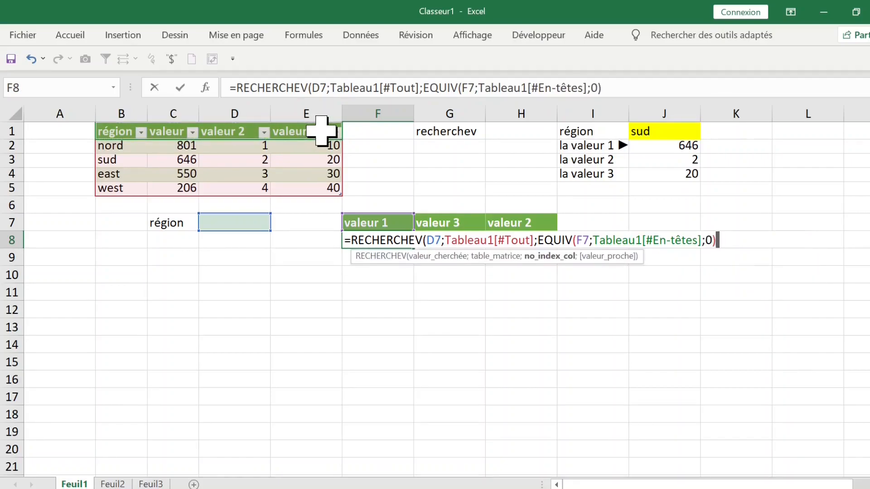
Try the fixed column index 2 in place of the EQUIV expression, and undo the replacement.
left_click(539, 240, "shift")
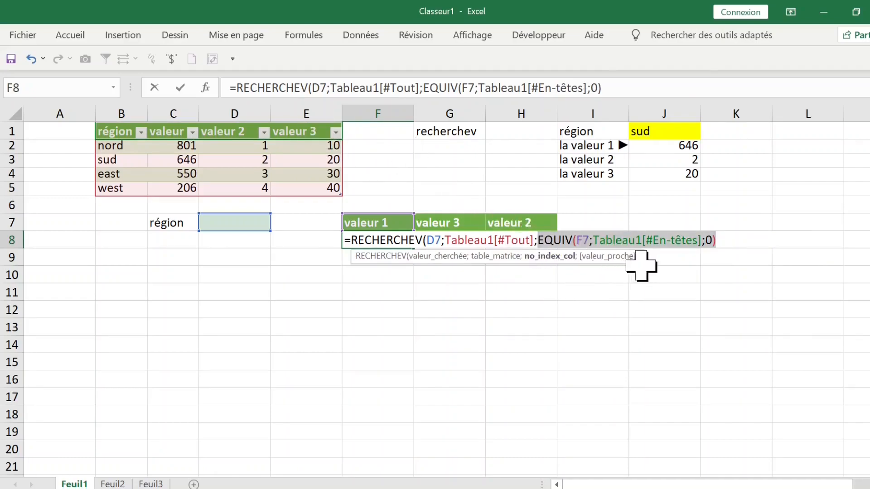
type("2")
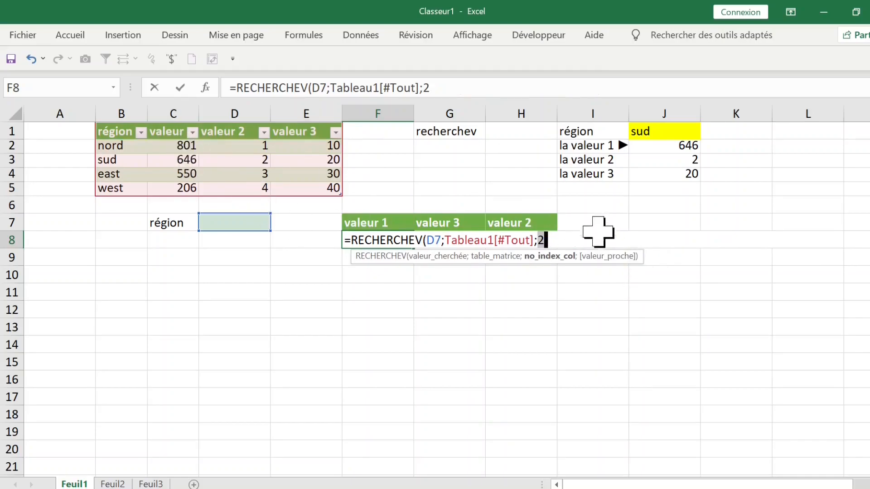
key("ctrl+z")
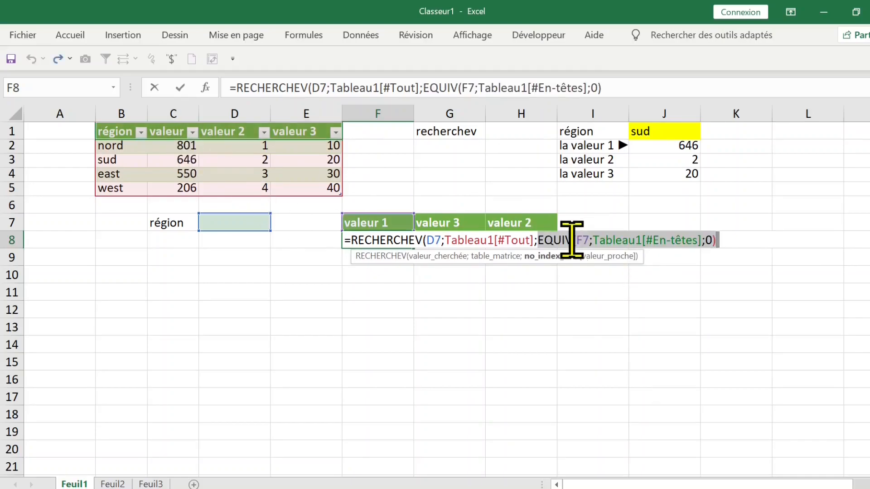
Complete the F8 formula with FAUX for an exact match and enter it.
left_click(750, 239)
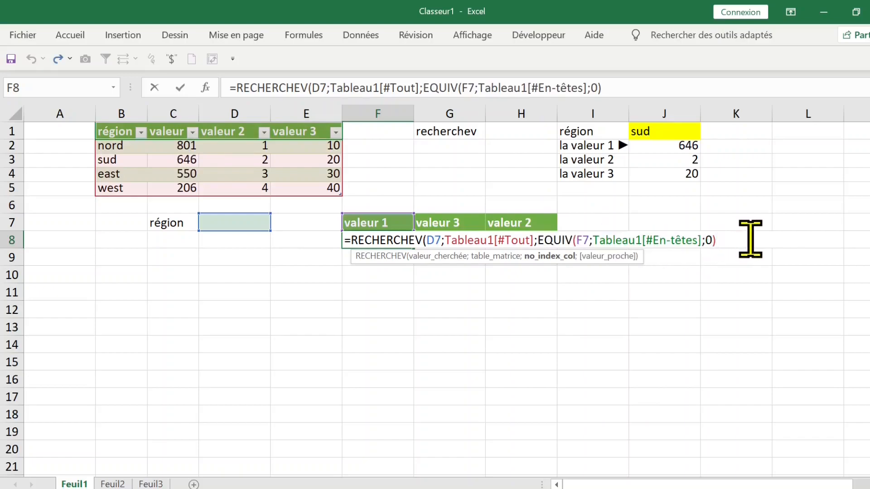
type(";")
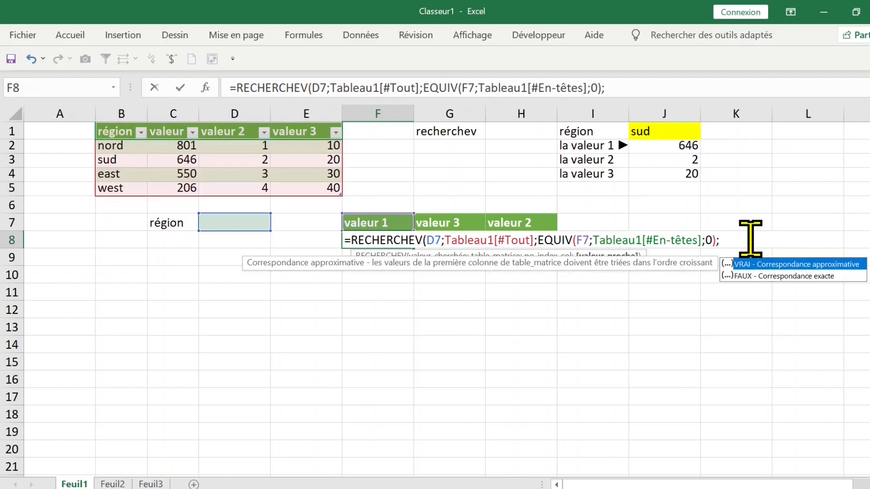
type("faux)")
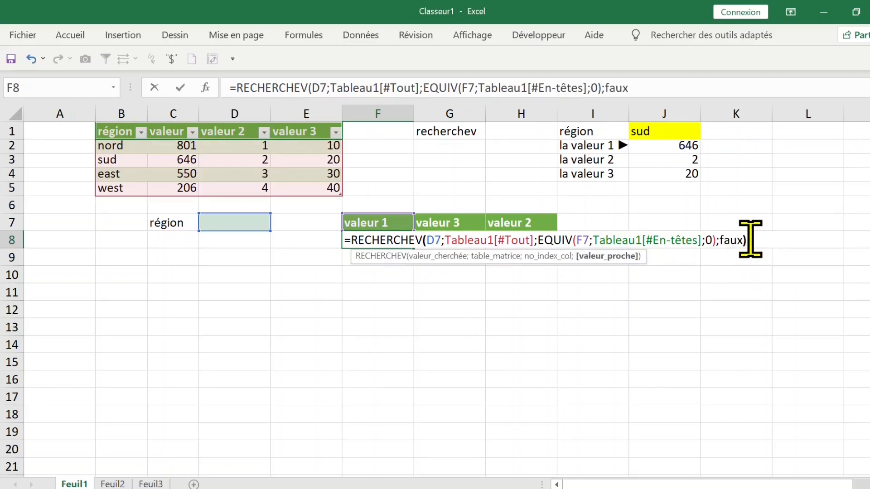
key("Return")
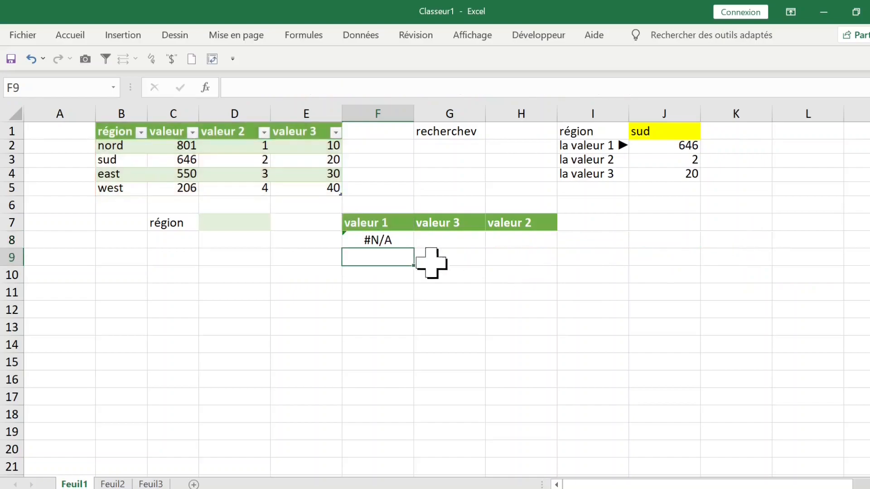
left_click(387, 247)
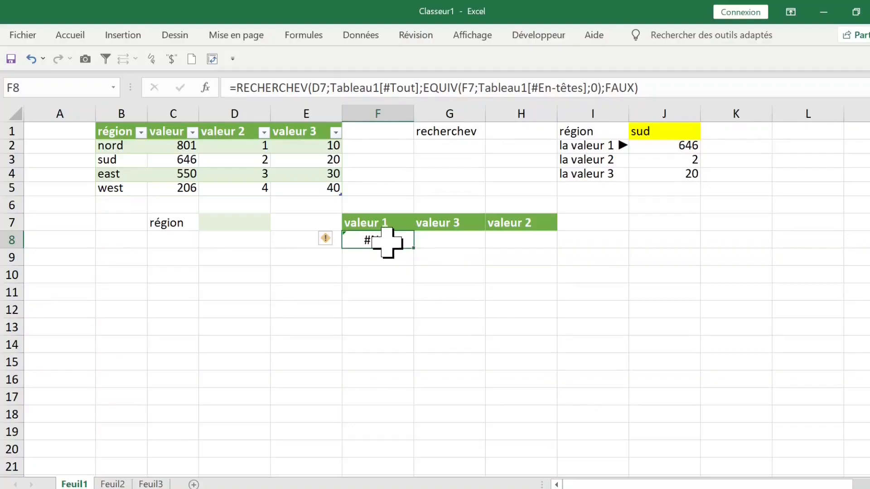
Enter nord as the region in D7.
left_click(252, 221)
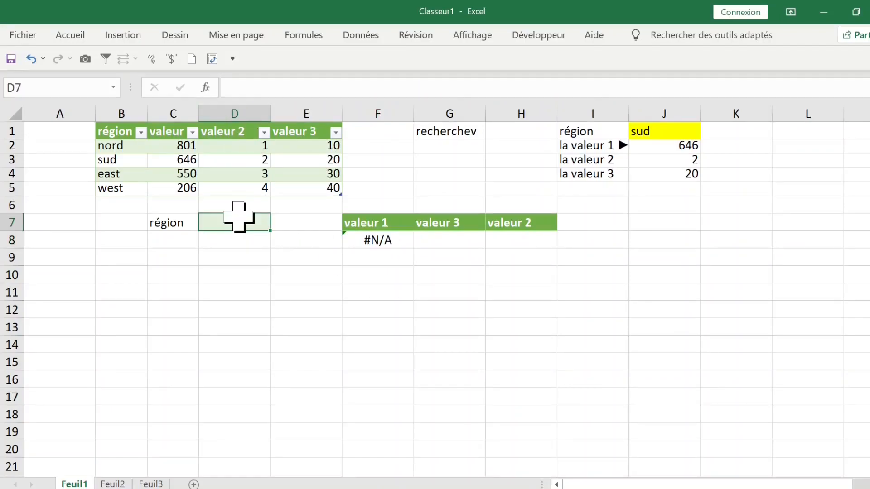
type("nord")
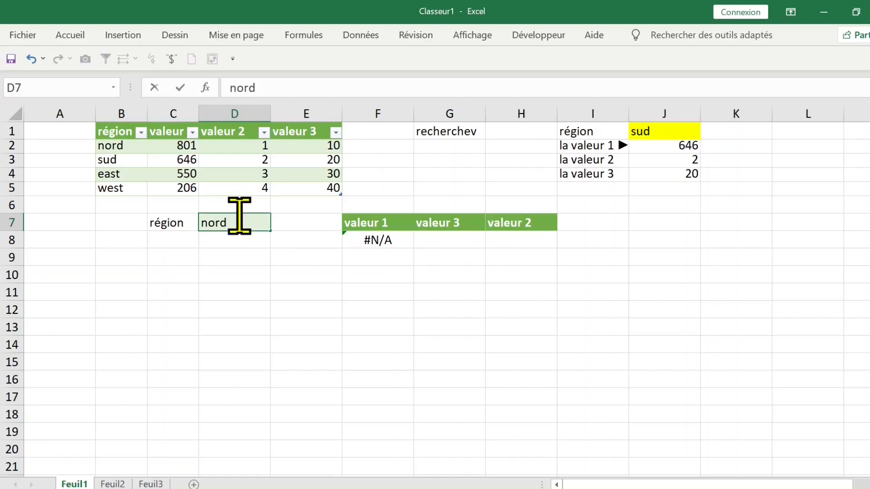
key("Return")
Fill the F8 formula across to G8:H8 and inspect the cell references in G8's copy.
left_click(395, 242)
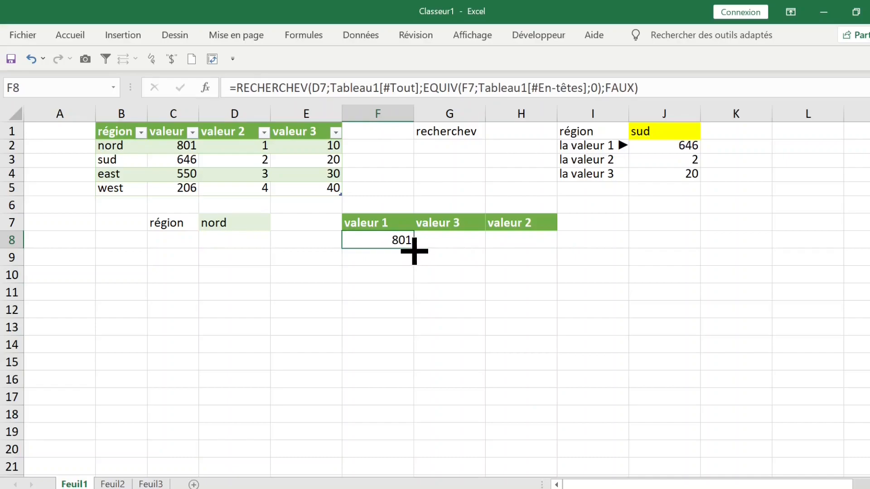
left_click_drag(414, 250, 539, 252)
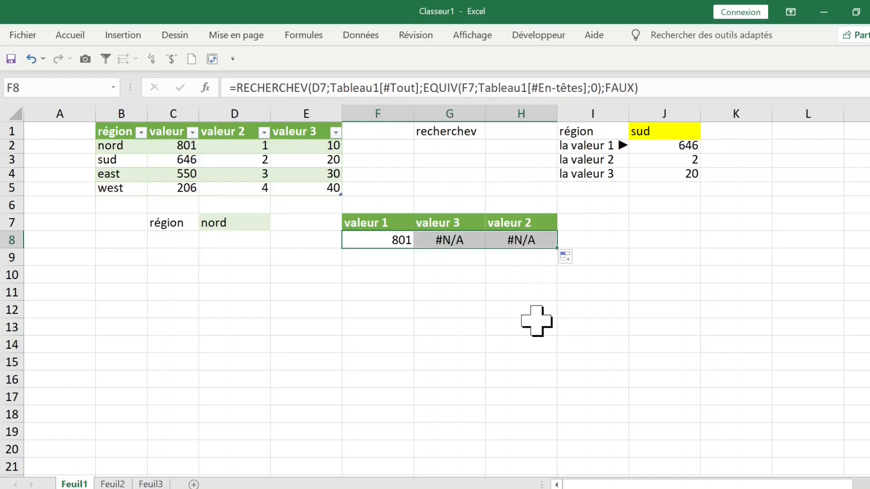
left_click(454, 241)
double_click(454, 241)
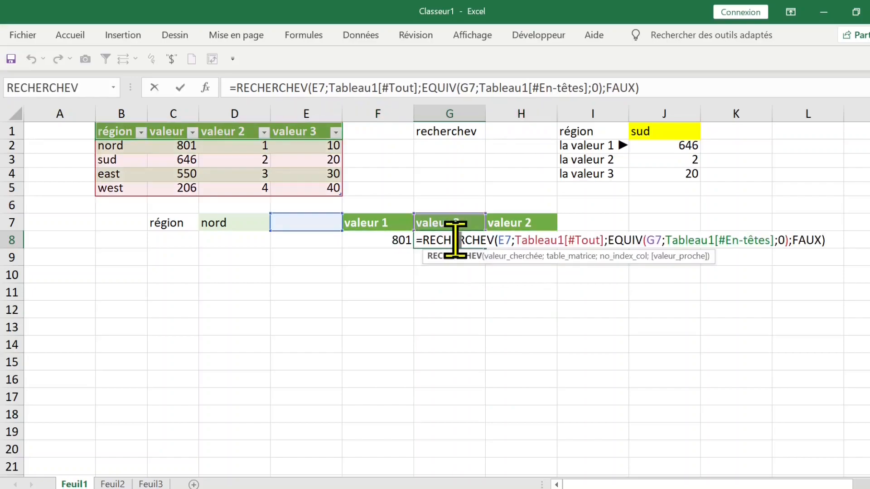
key("Escape")
left_click(233, 225)
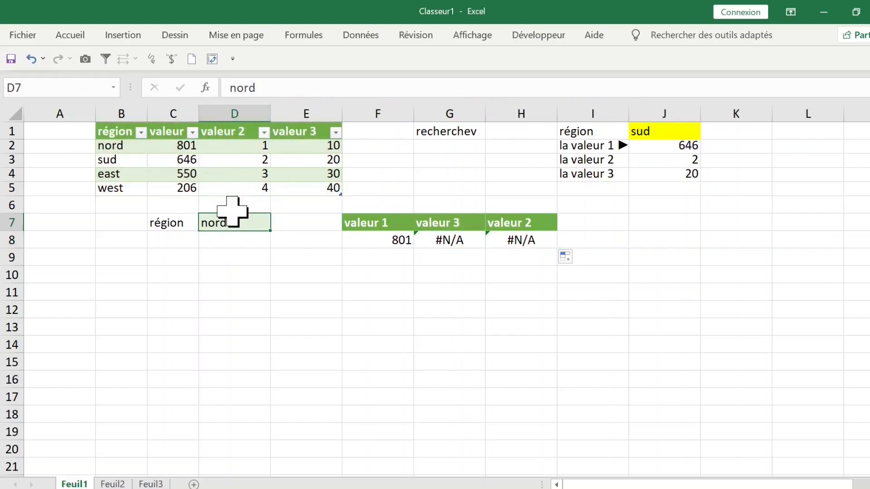
Make the D7 reference absolute ($D$7) in the F8 formula and fill the formula across to G8:H8.
left_click(395, 238)
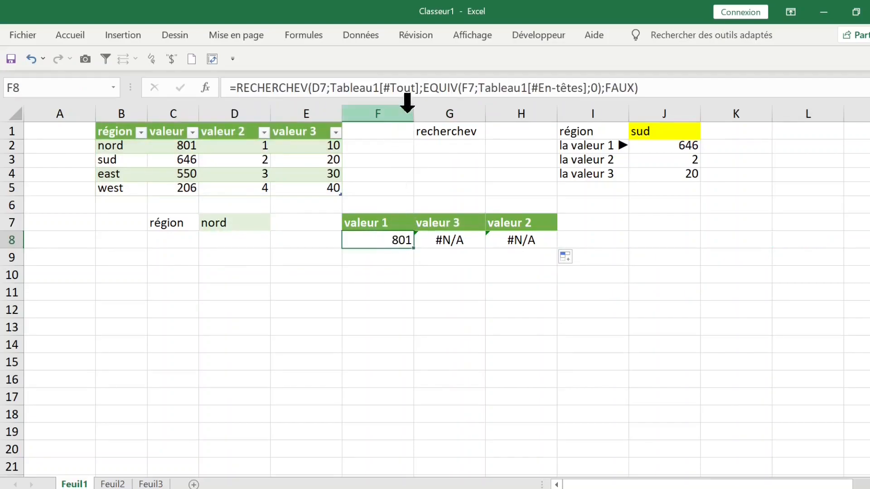
left_click(322, 87)
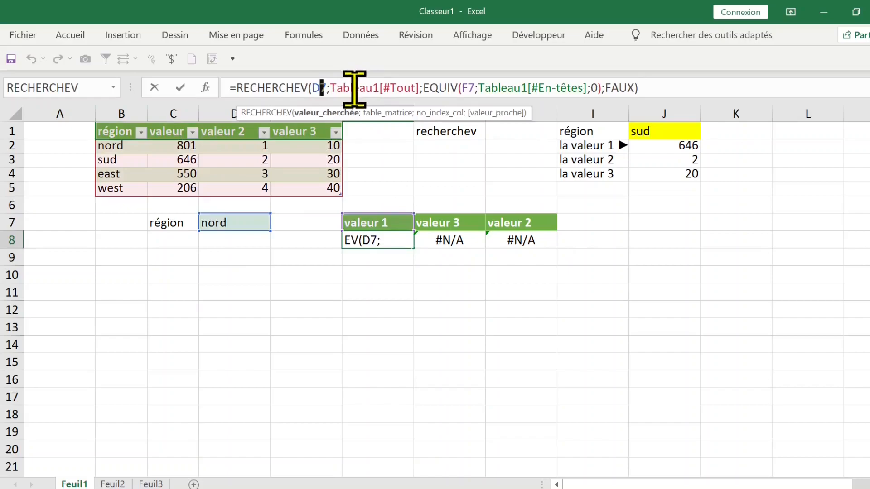
key("F4")
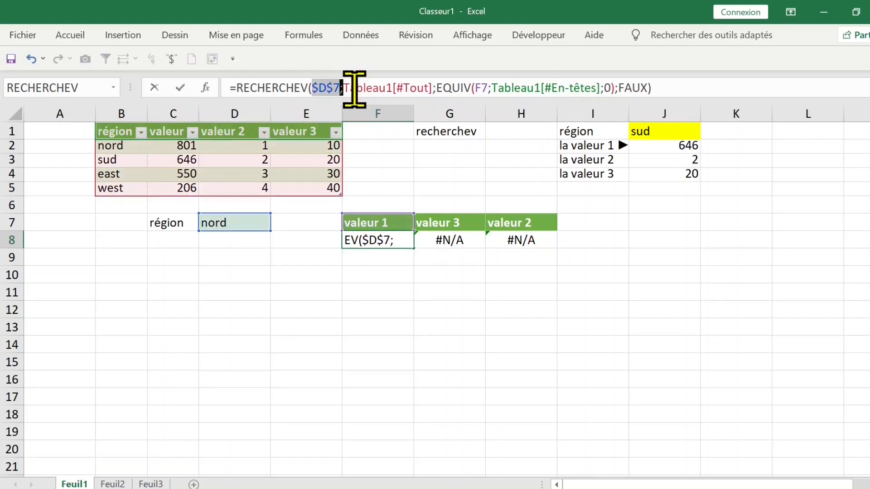
key("Return")
left_click(391, 240)
left_click_drag(414, 248, 550, 248)
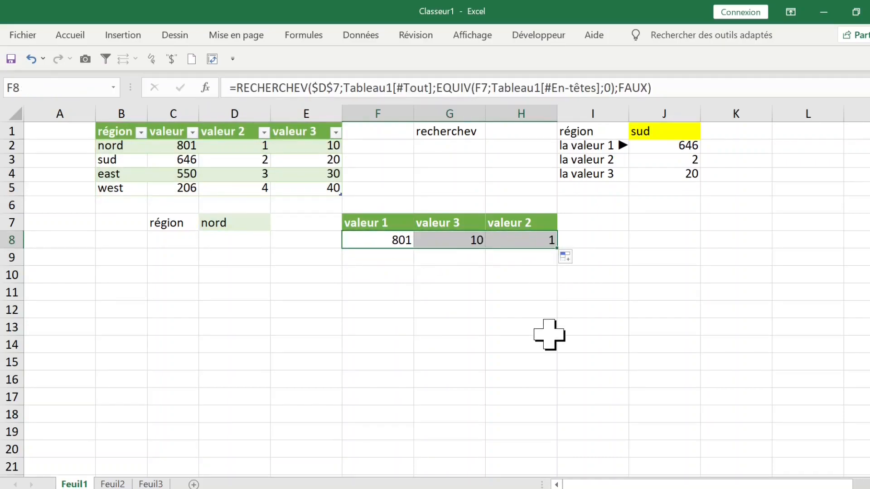
Test the lookup by changing the region in D7 to sud and to east.
left_click(254, 224)
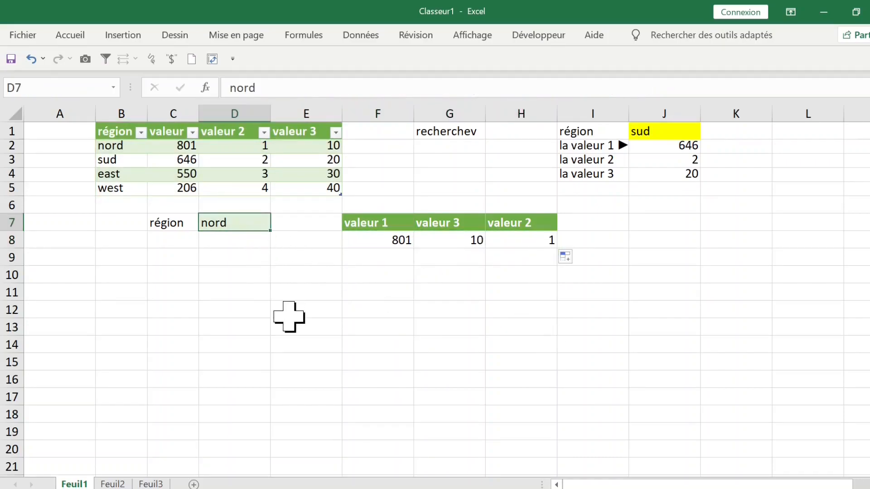
type("sud")
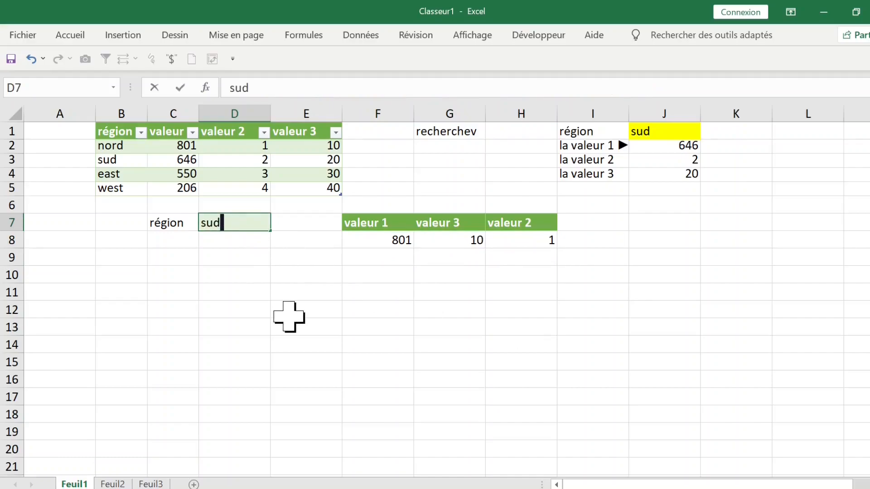
key("Return")
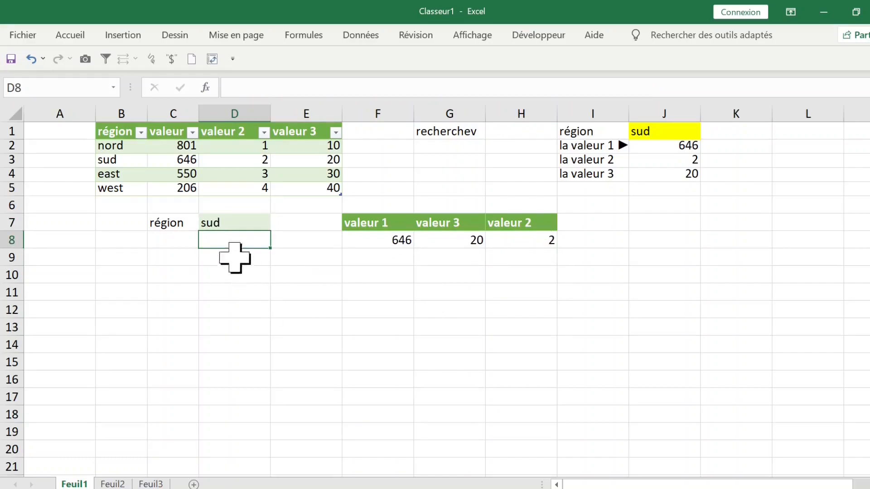
left_click(233, 225)
type("e")
key("Return")
left_click(392, 315)
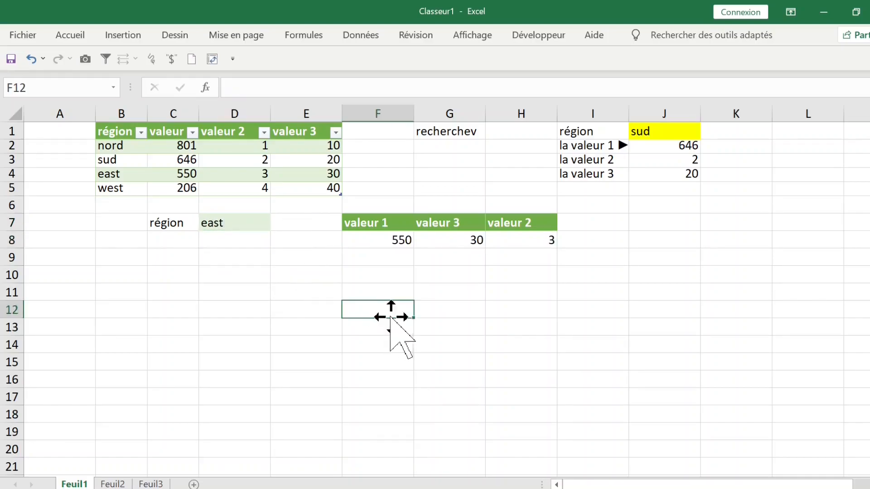
Clear the region entered in cell D7.
left_click(227, 220)
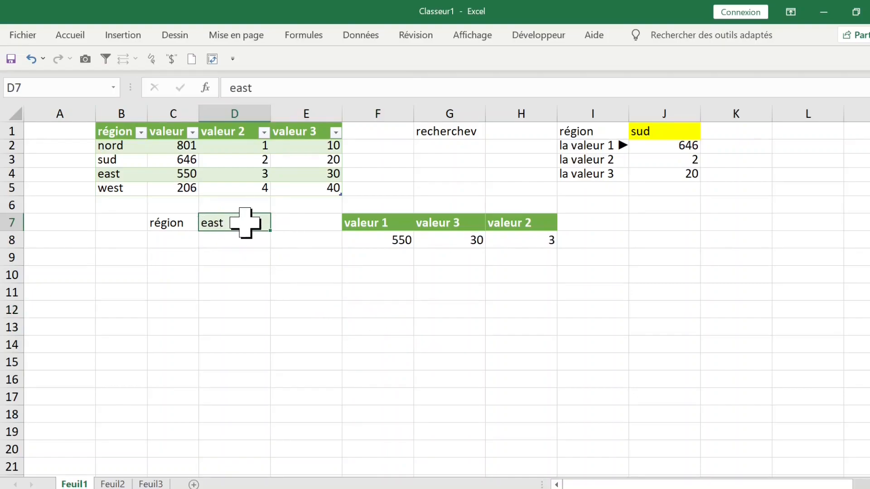
key("Delete")
left_click(249, 272)
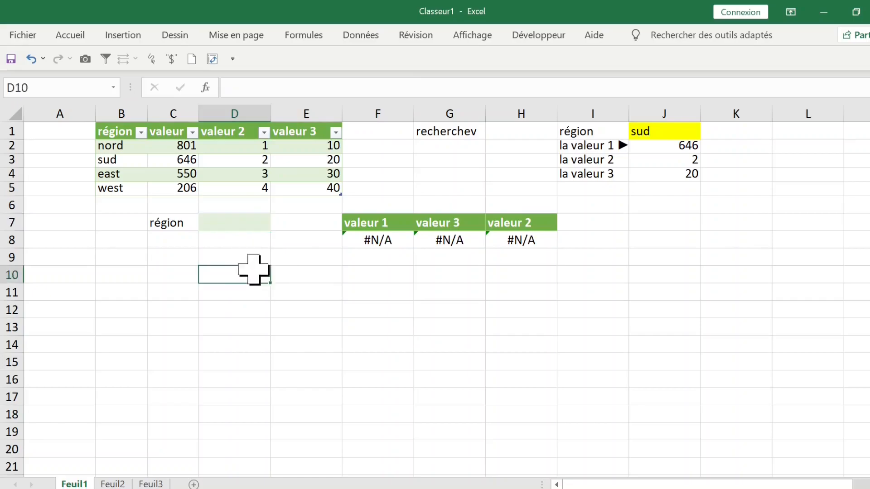
Set the data validation of the empty region cell D7 to allow a list (Liste).
left_click(248, 223)
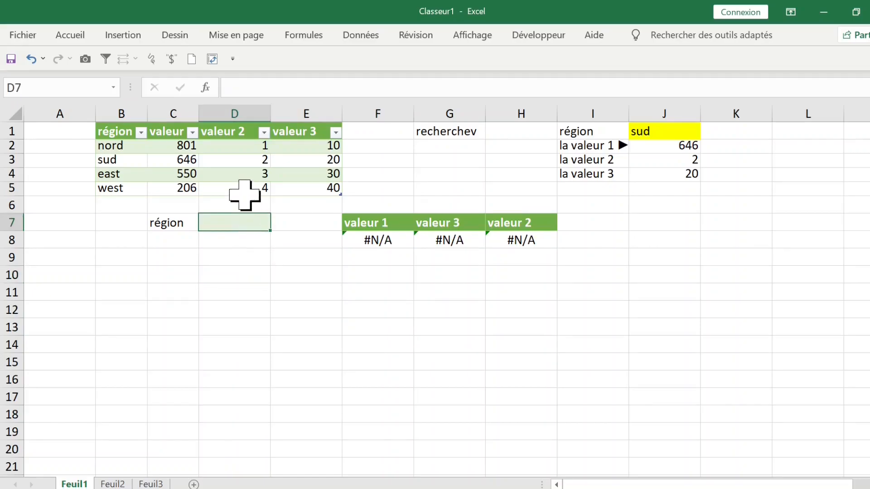
left_click(369, 40)
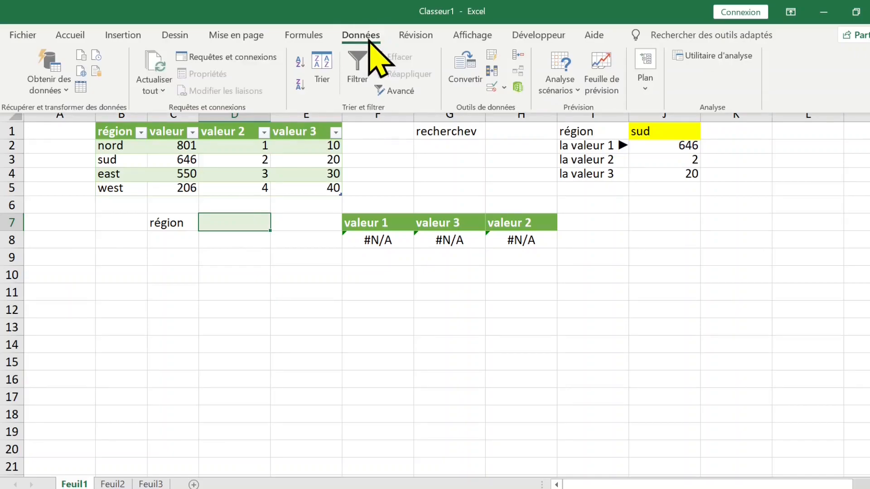
left_click(307, 275)
left_click(248, 227)
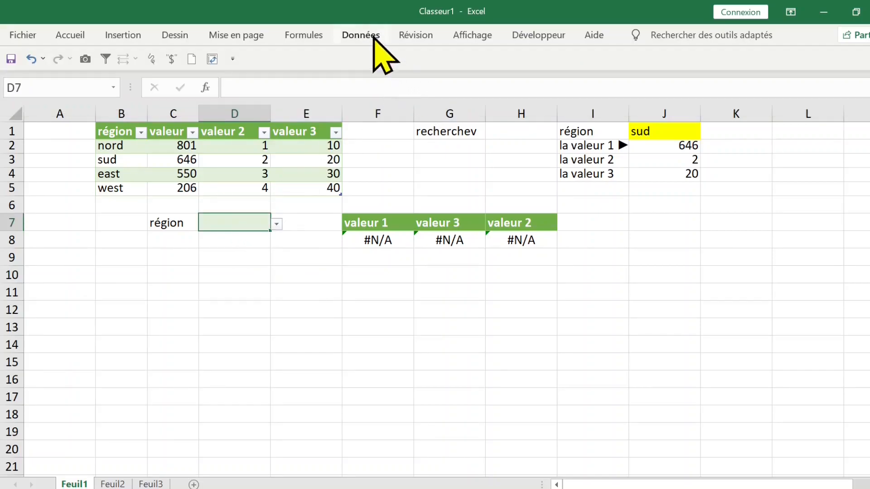
left_click(375, 40)
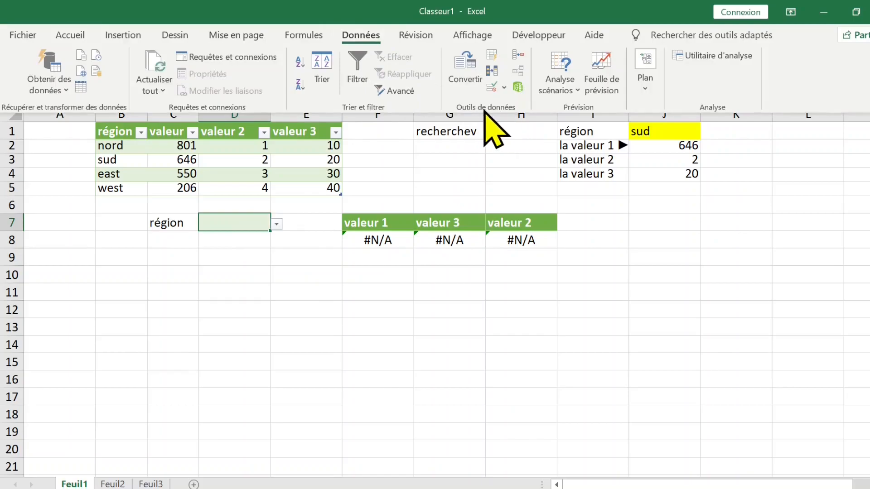
left_click(503, 88)
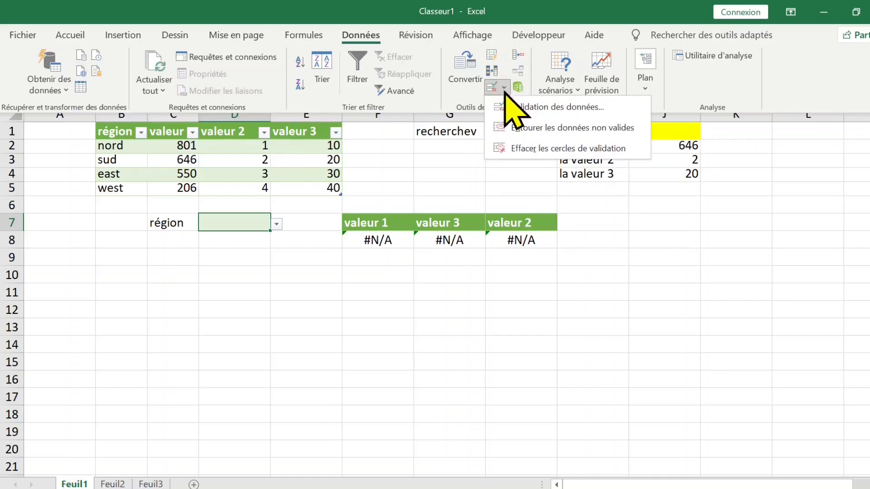
left_click(550, 109)
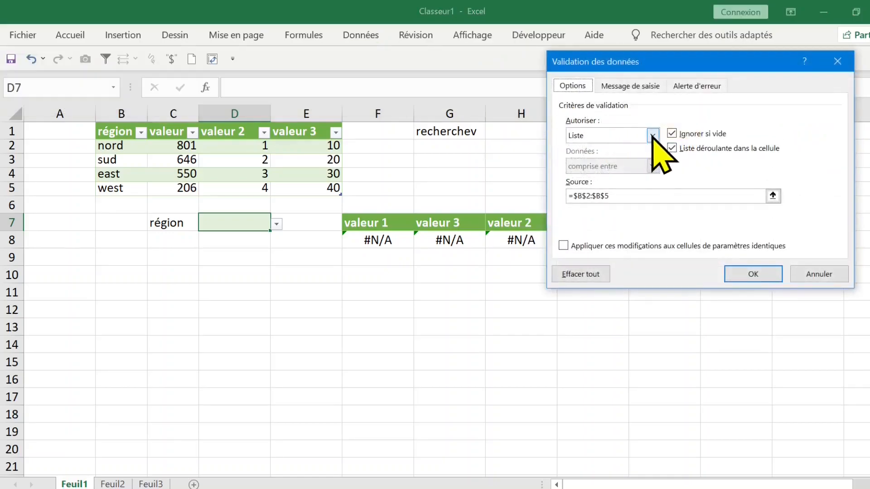
left_click(653, 136)
left_click(590, 177)
left_click(650, 135)
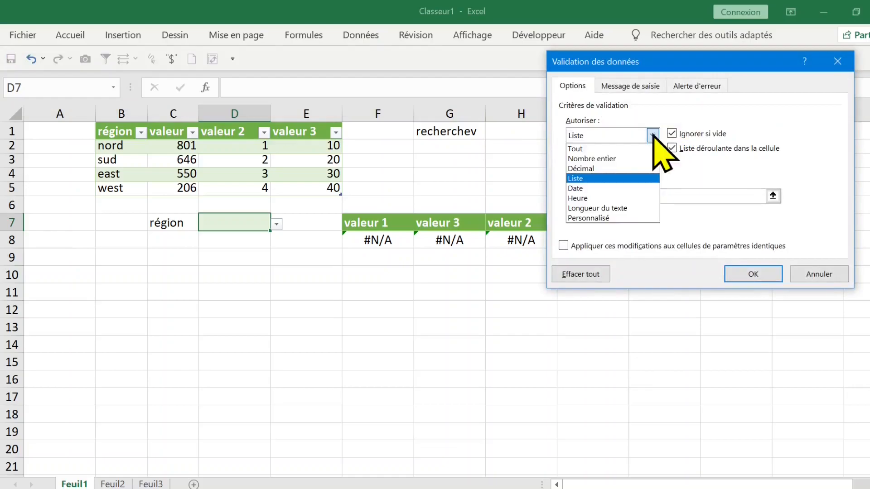
left_click(616, 179)
Use the region names in $B$2:$B$5 as the validation list's source and apply it to D7.
left_click(623, 202)
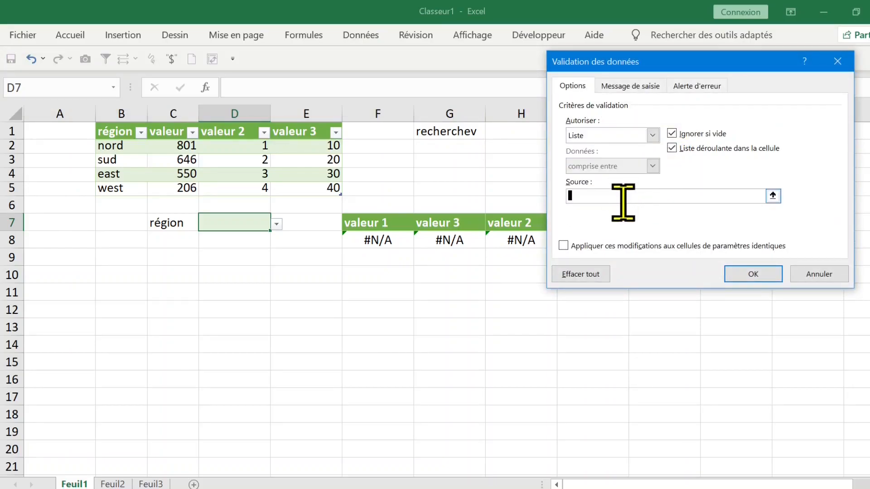
left_click_drag(120, 147, 121, 186)
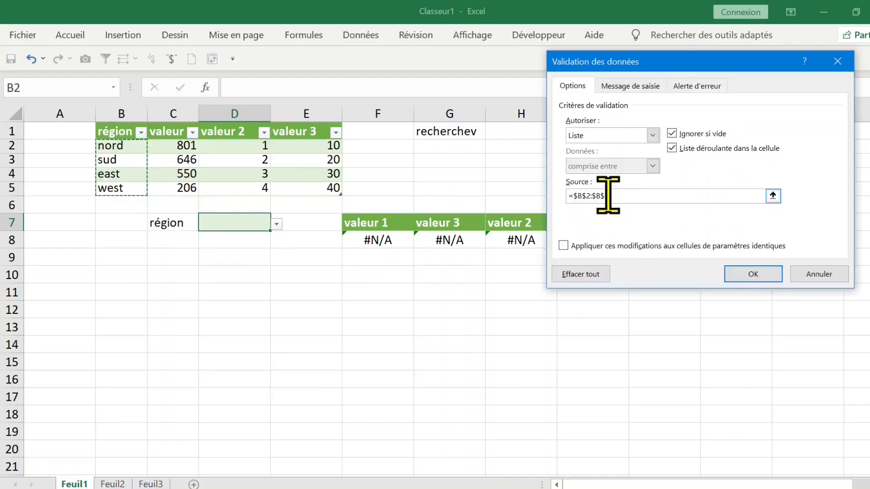
left_click(750, 273)
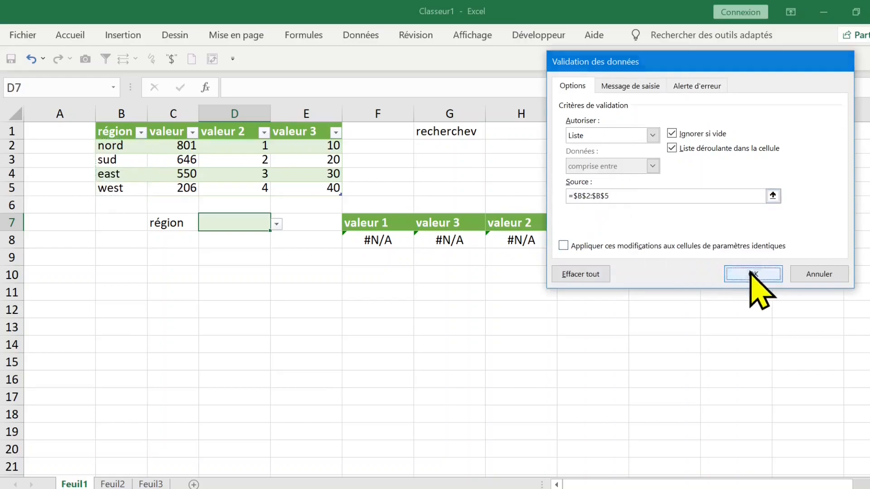
left_click(267, 289)
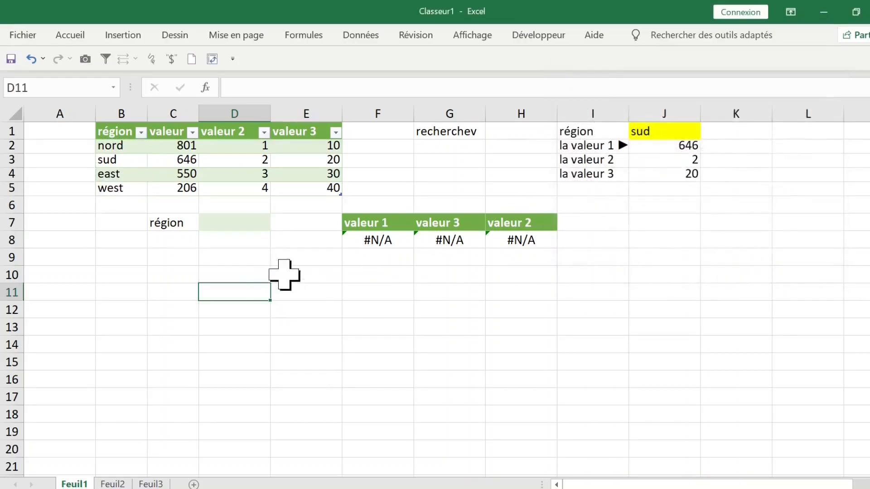
Test the region list in D7 by choosing east, west and nord, and leave the cell empty.
left_click(261, 223)
left_click(277, 224)
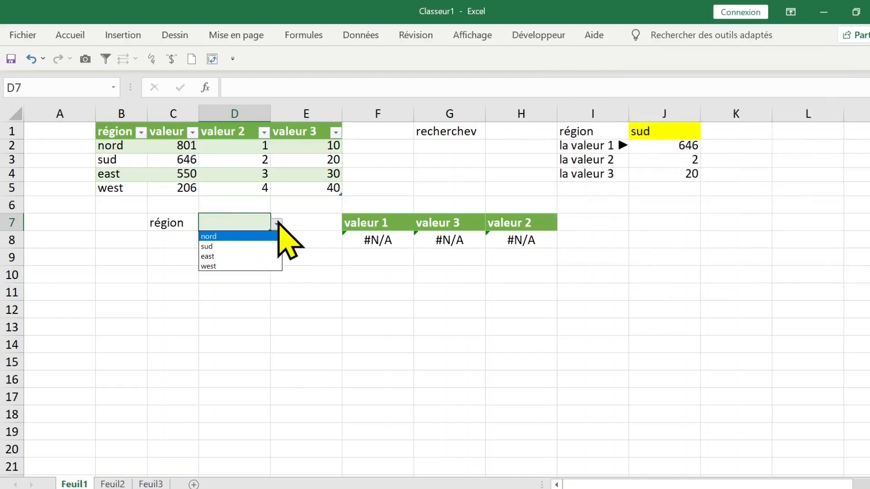
left_click(253, 257)
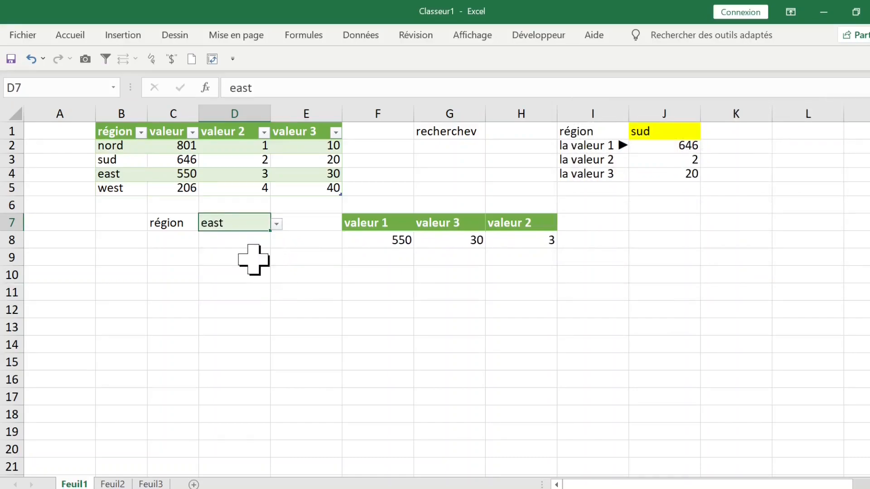
left_click(277, 224)
left_click(247, 265)
left_click(278, 224)
left_click(265, 236)
left_click(277, 224)
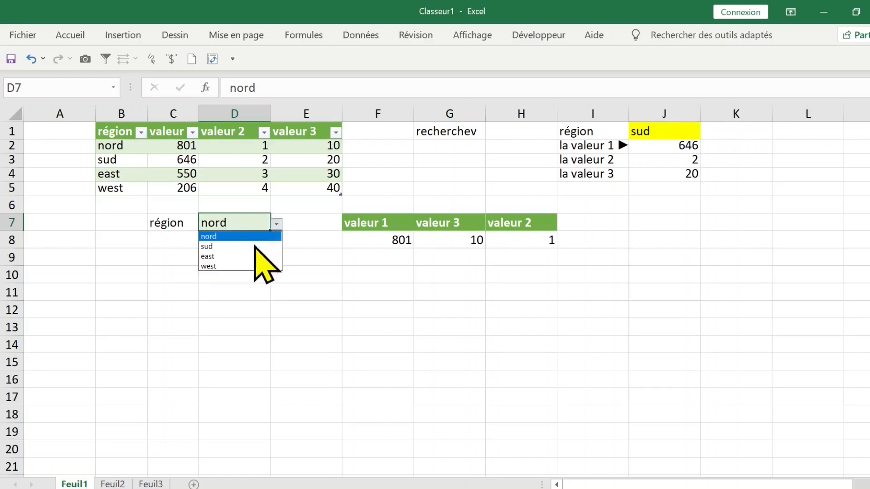
left_click(277, 223)
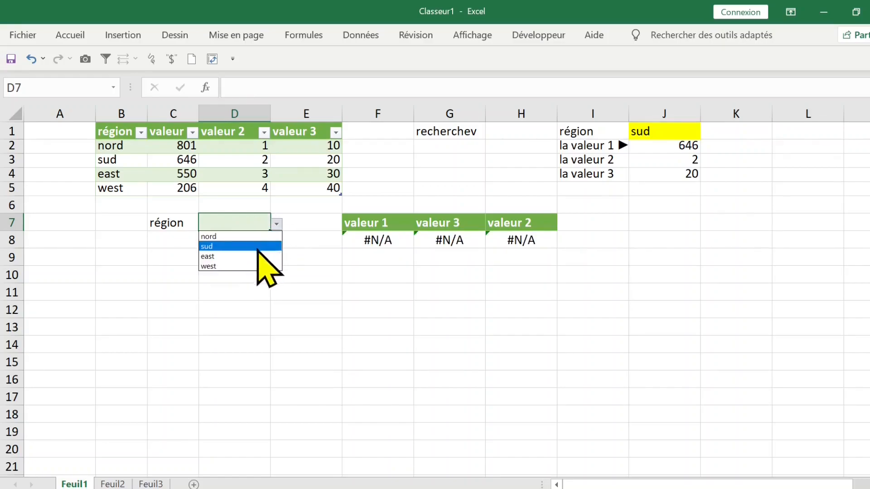
key("Escape")
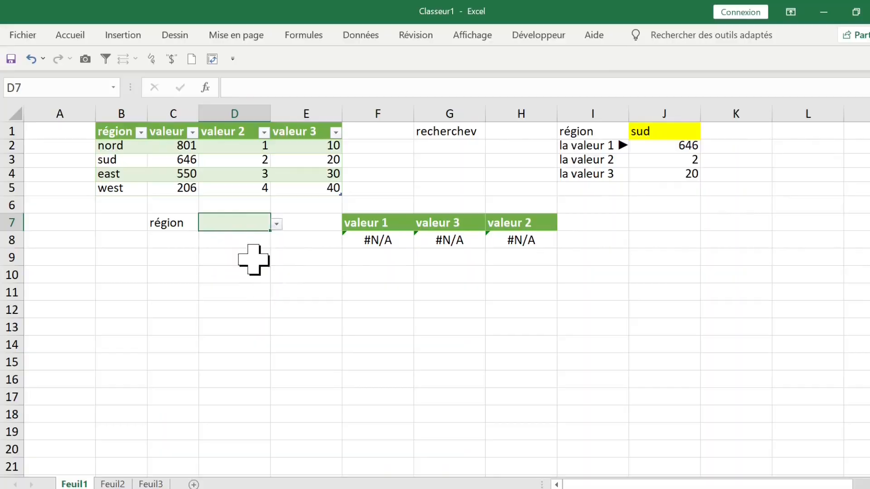